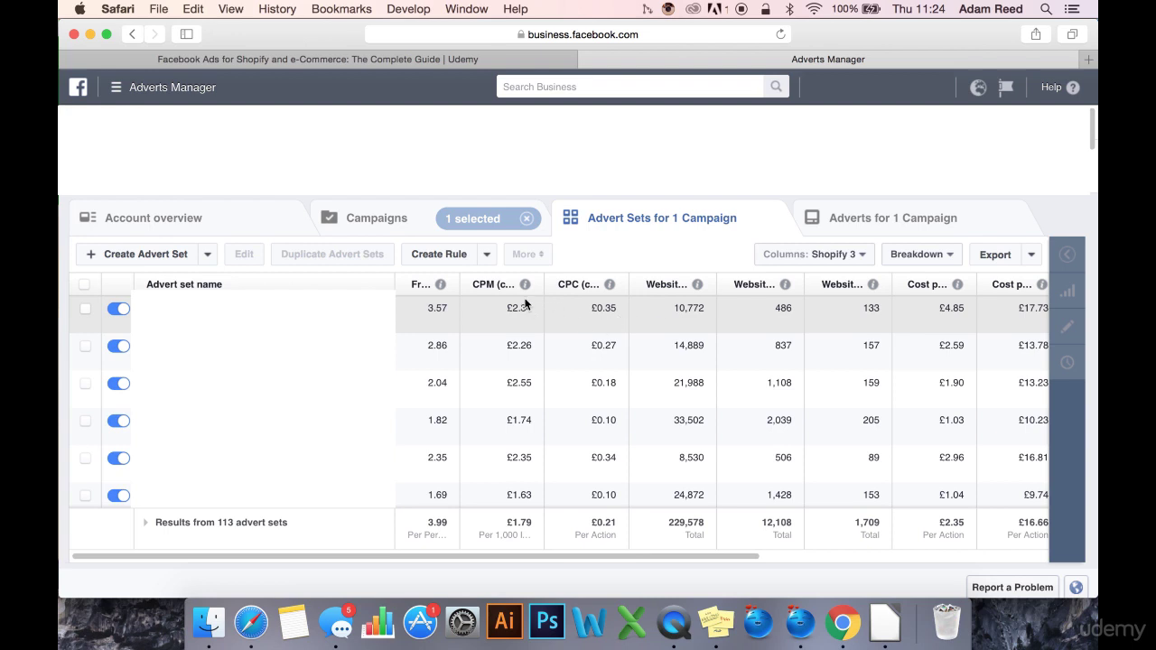
# Step: Select the first and fourth advert sets alternately to compare their CPC values, and check the first set's second cost-per-action figure
pyautogui.moveTo(604, 293)
pyautogui.moveTo(614, 307); pyautogui.dragTo(603, 308)
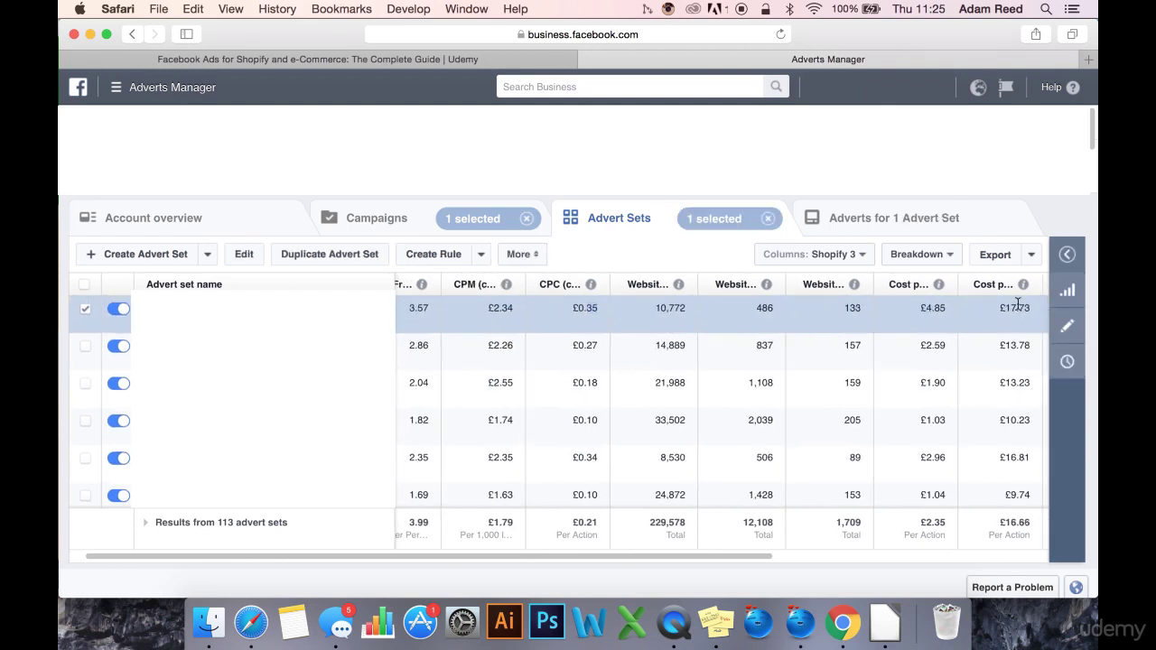
pyautogui.moveTo(1024, 287)
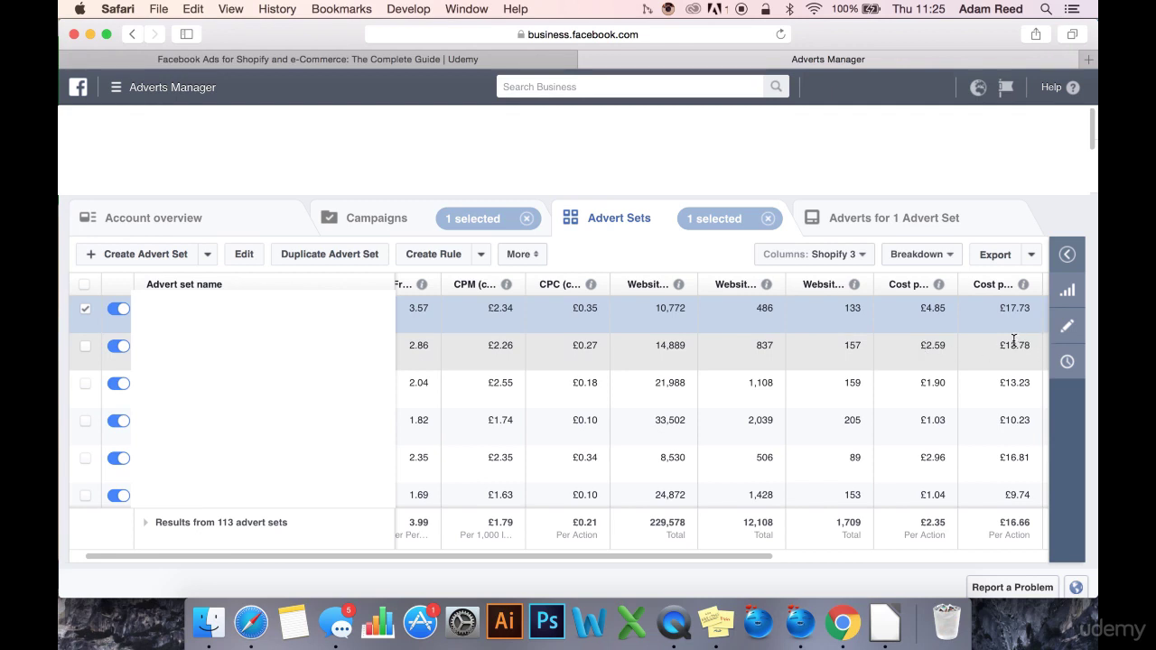
pyautogui.click(591, 422)
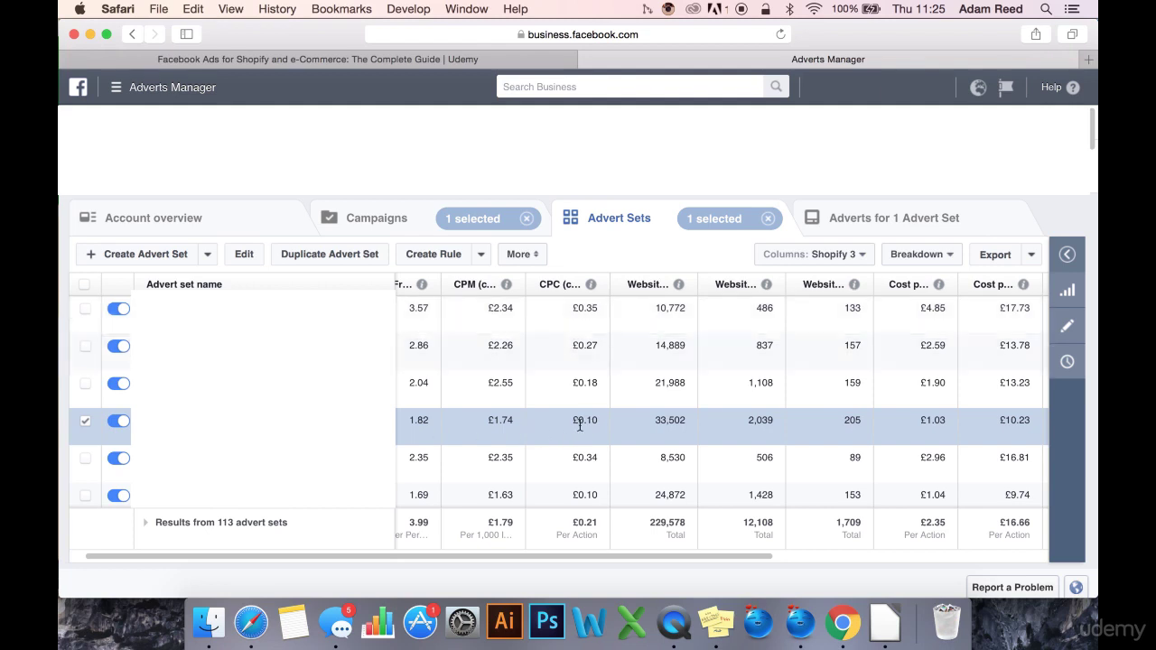
pyautogui.click(593, 308)
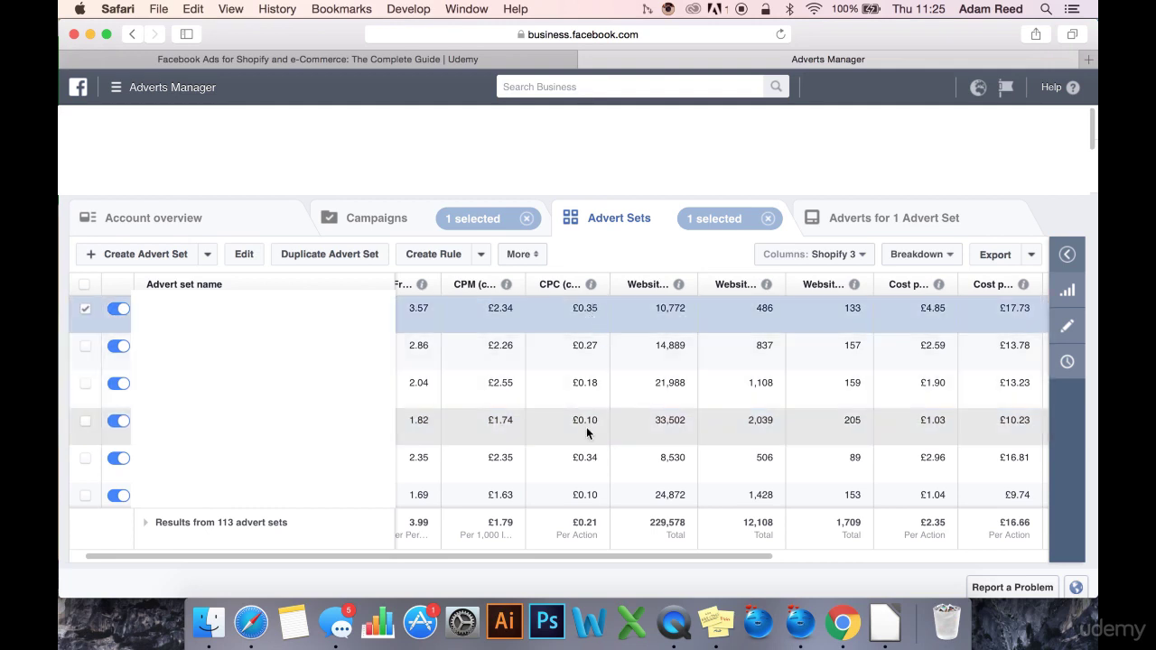
pyautogui.click(587, 423)
pyautogui.click(591, 310)
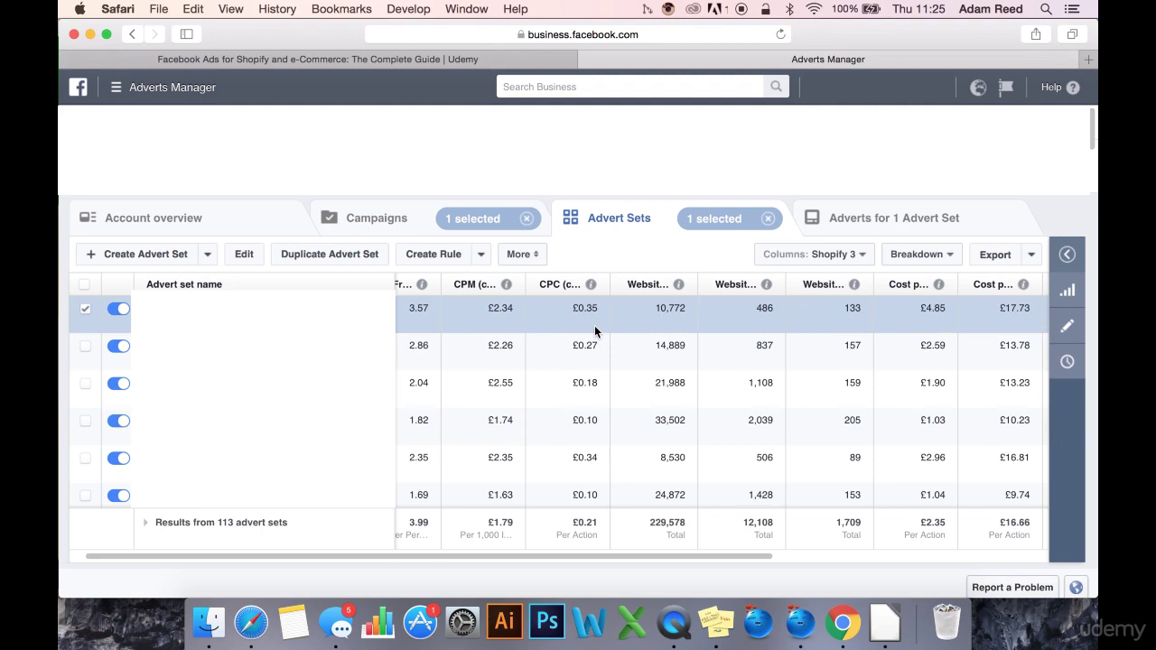
pyautogui.click(591, 421)
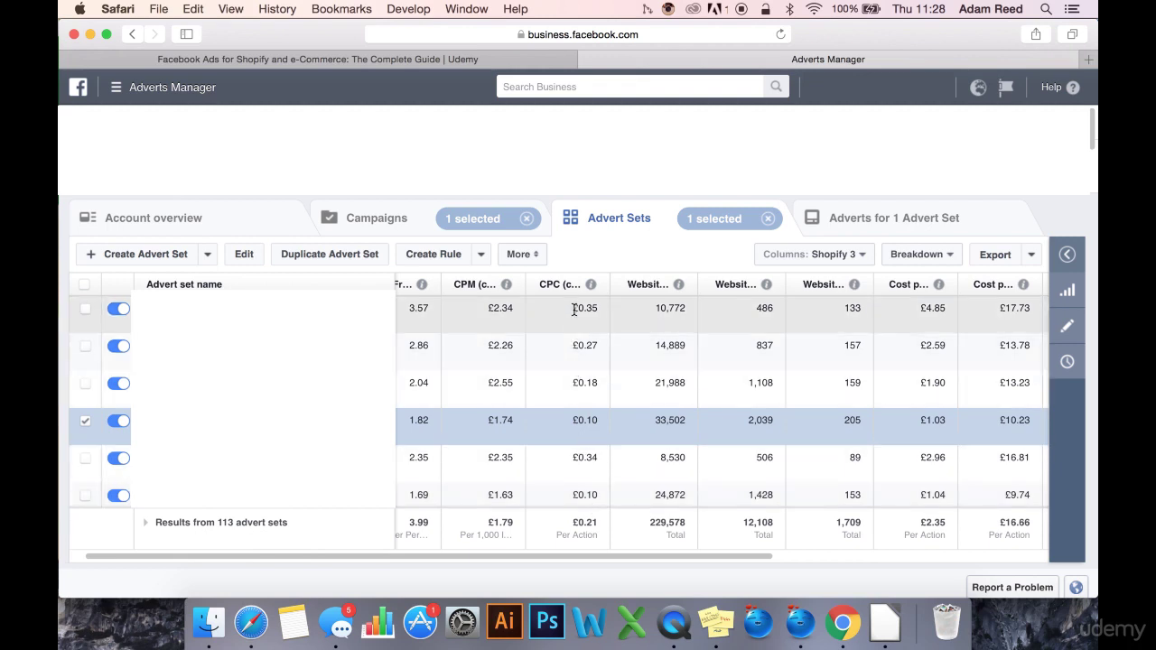
# Step: Highlight the CPC figures of the fourth and first advert sets in turn, finishing on the fourth set
pyautogui.hscroll(-1, 573, 287)
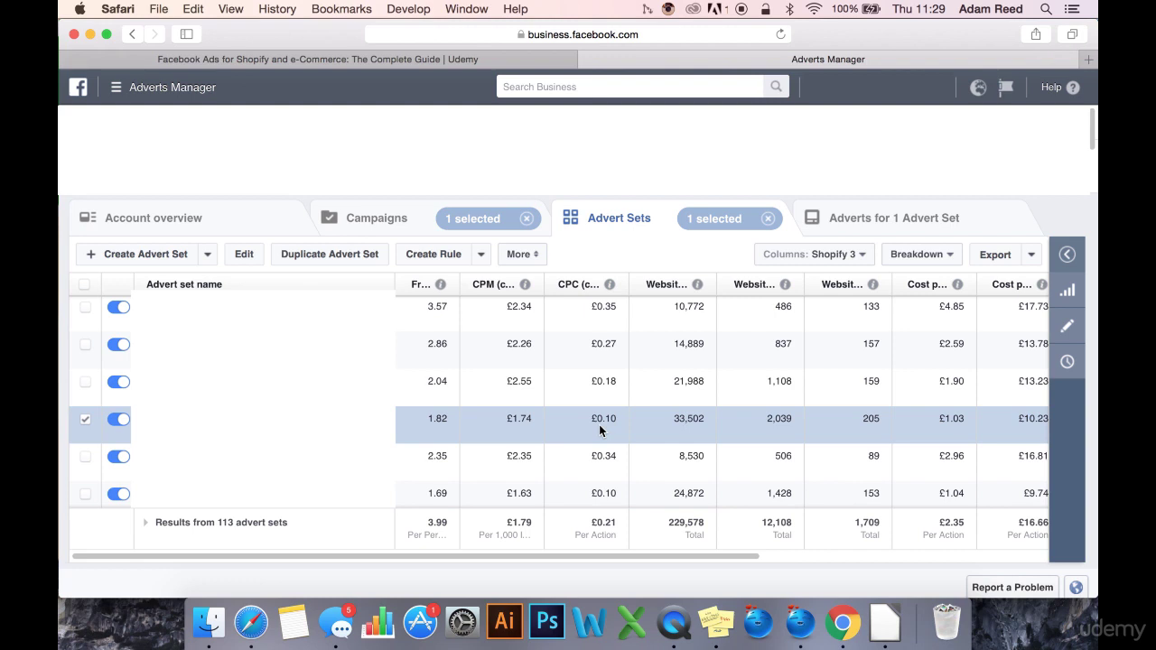
pyautogui.moveTo(616, 418); pyautogui.dragTo(592, 418)
pyautogui.click(601, 418)
pyautogui.moveTo(616, 419); pyautogui.dragTo(589, 418)
pyautogui.click(601, 418)
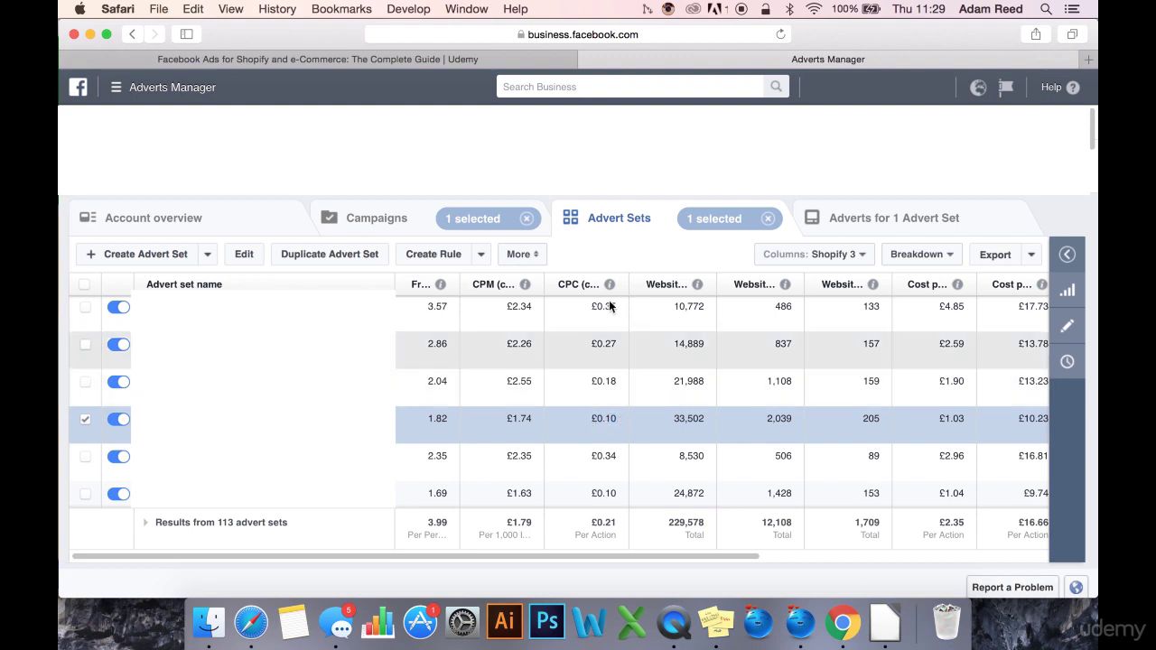
pyautogui.moveTo(618, 307); pyautogui.dragTo(589, 306)
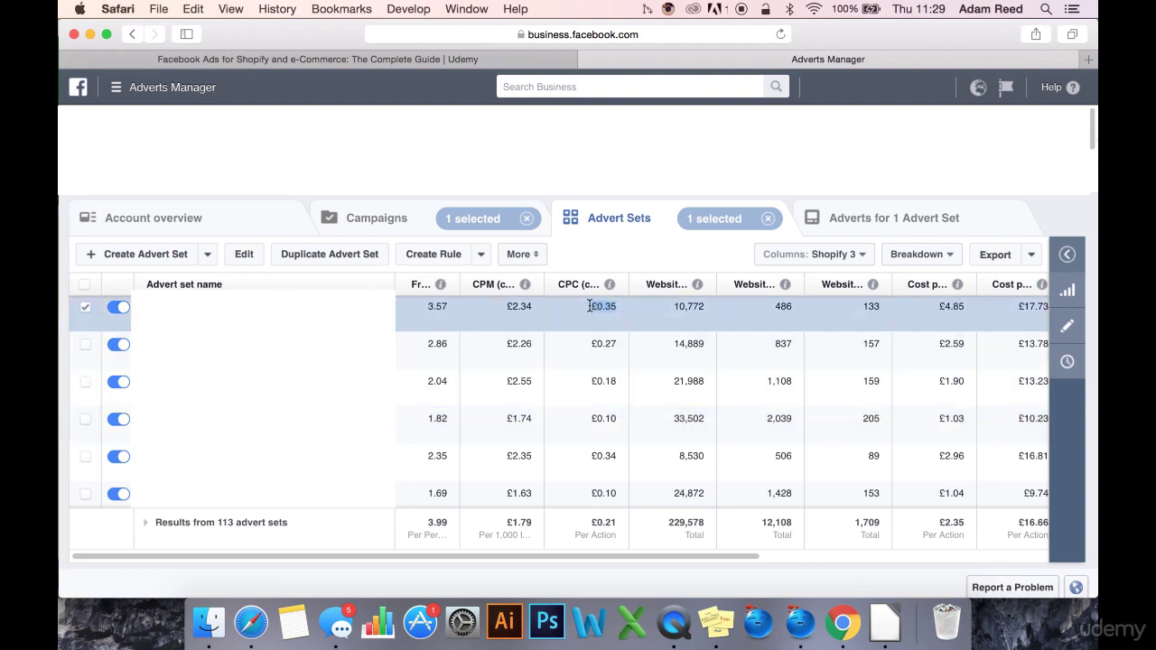
pyautogui.click(610, 308)
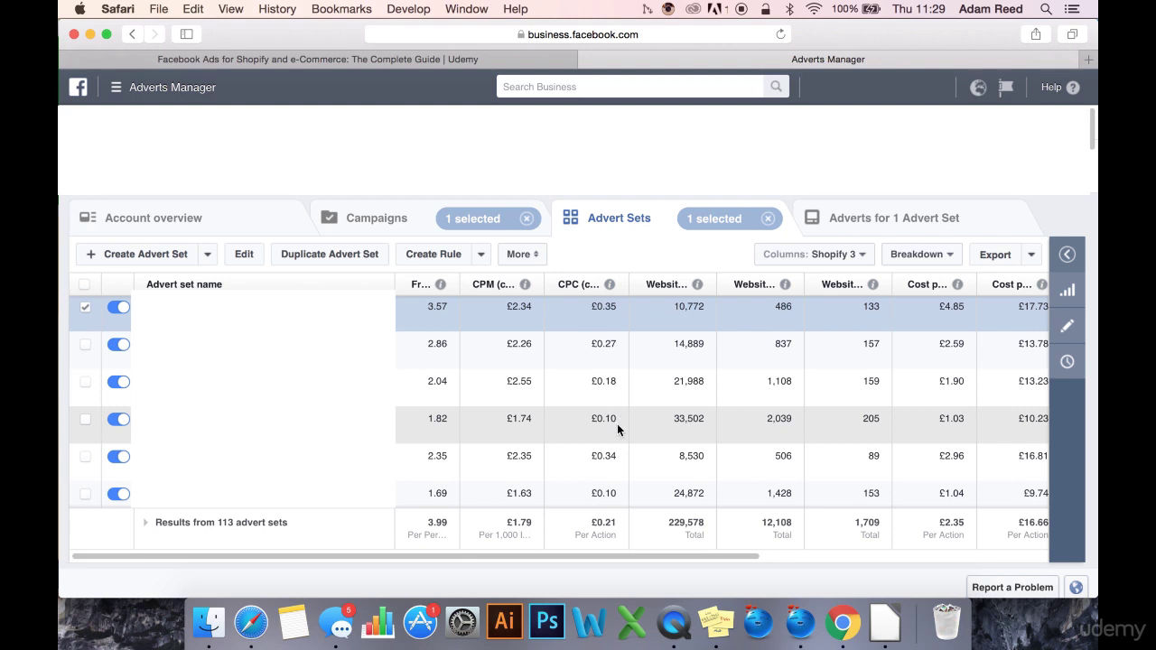
pyautogui.click(592, 421)
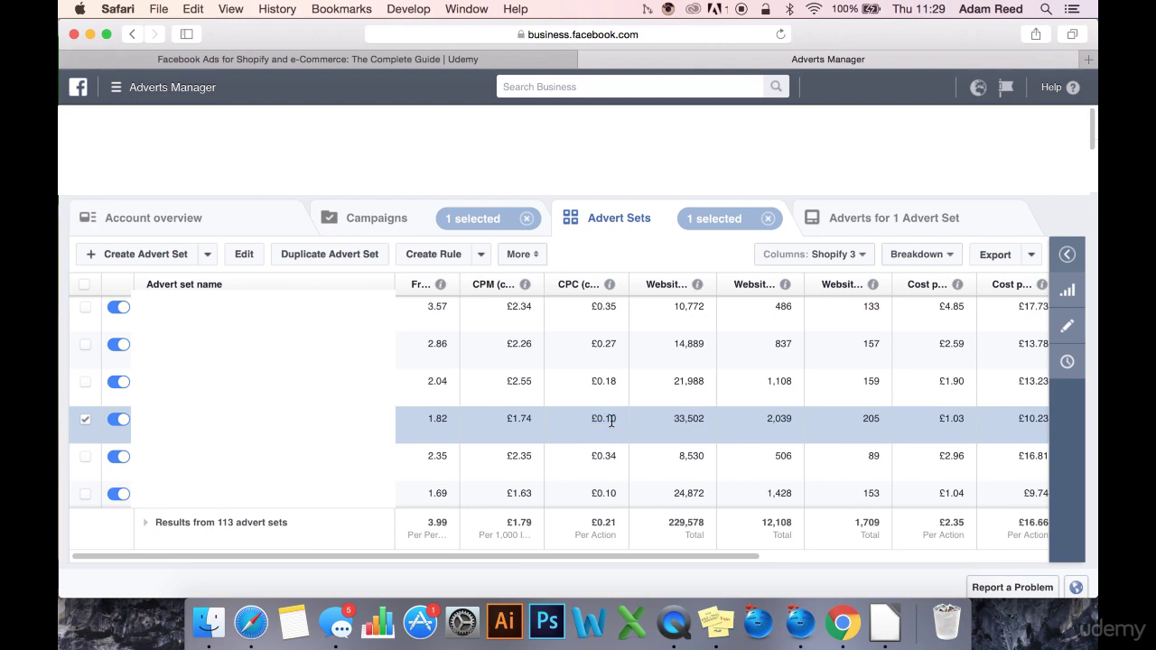
pyautogui.moveTo(616, 417); pyautogui.dragTo(595, 420)
pyautogui.click(606, 421)
pyautogui.doubleClick(599, 419)
# Step: Examine the cost per action, amount spent, budget and on/off status across the active and paused advert sets
pyautogui.hscroll(10, 606, 421)
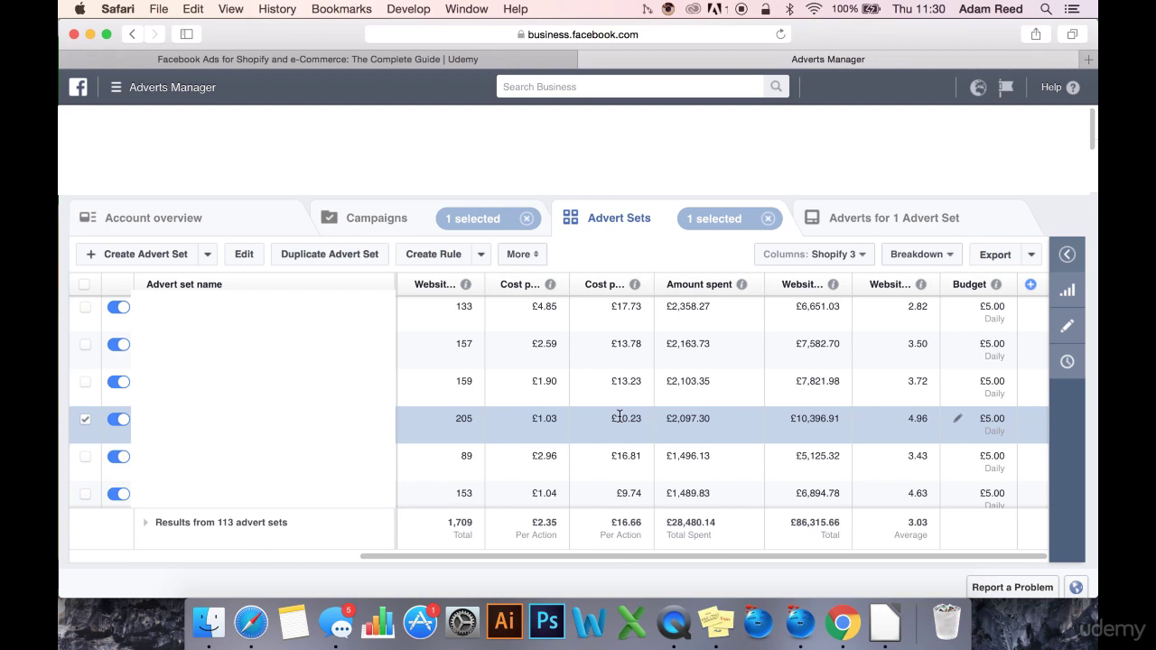
pyautogui.scroll(-3, 620, 416)
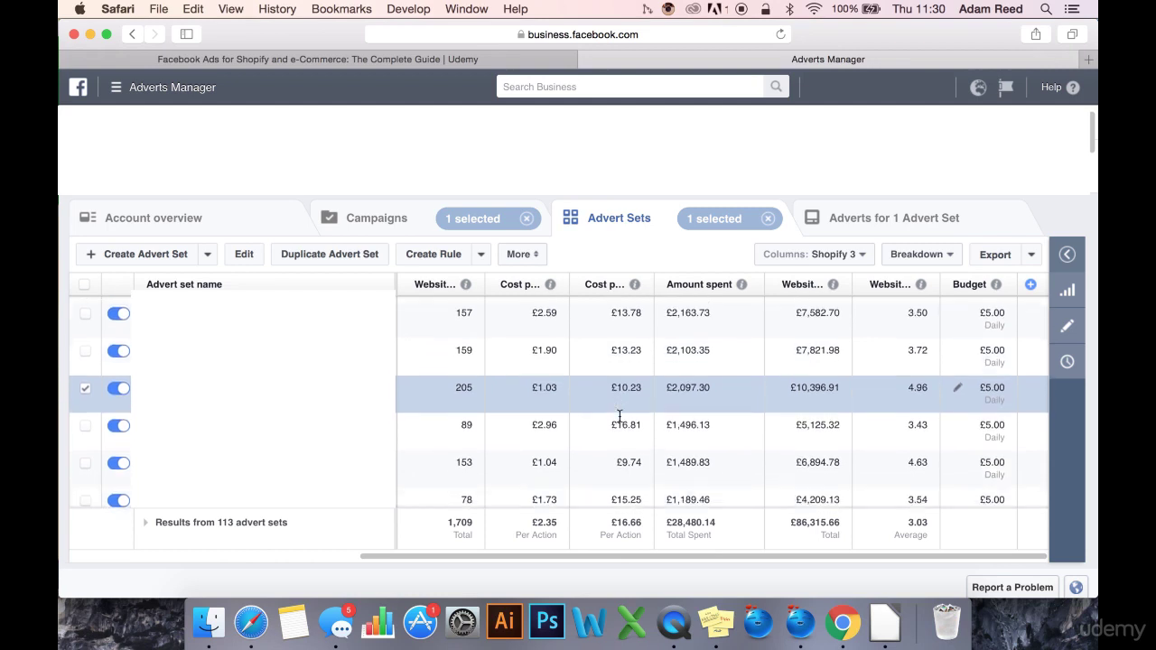
pyautogui.scroll(-4, 620, 416)
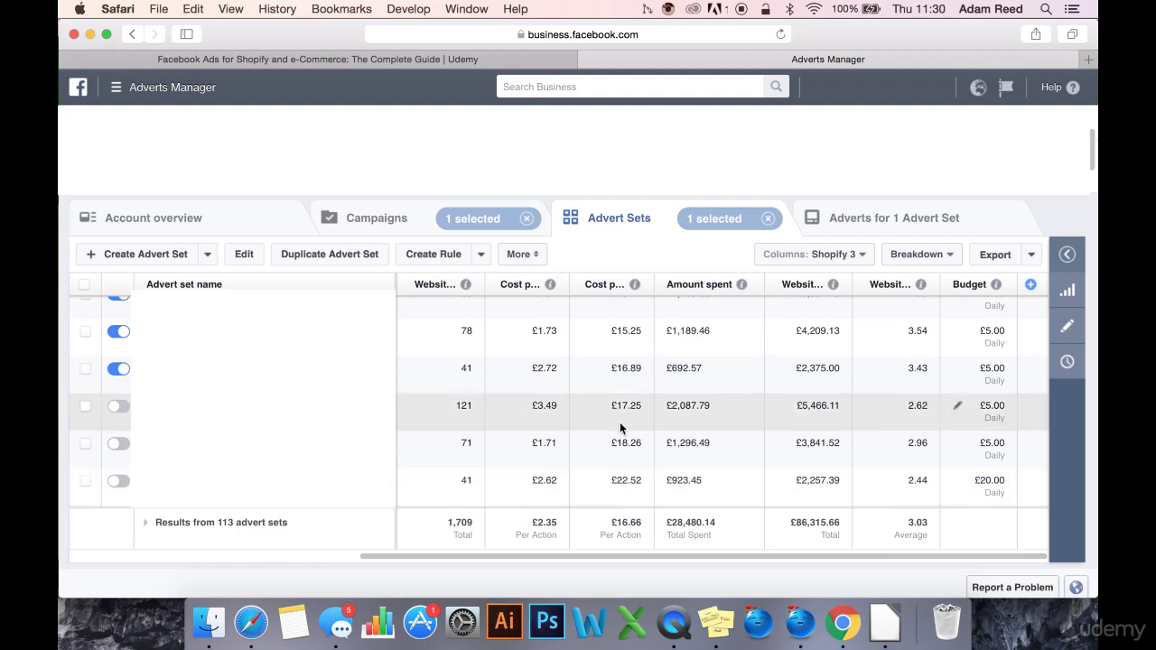
pyautogui.scroll(-3, 619, 422)
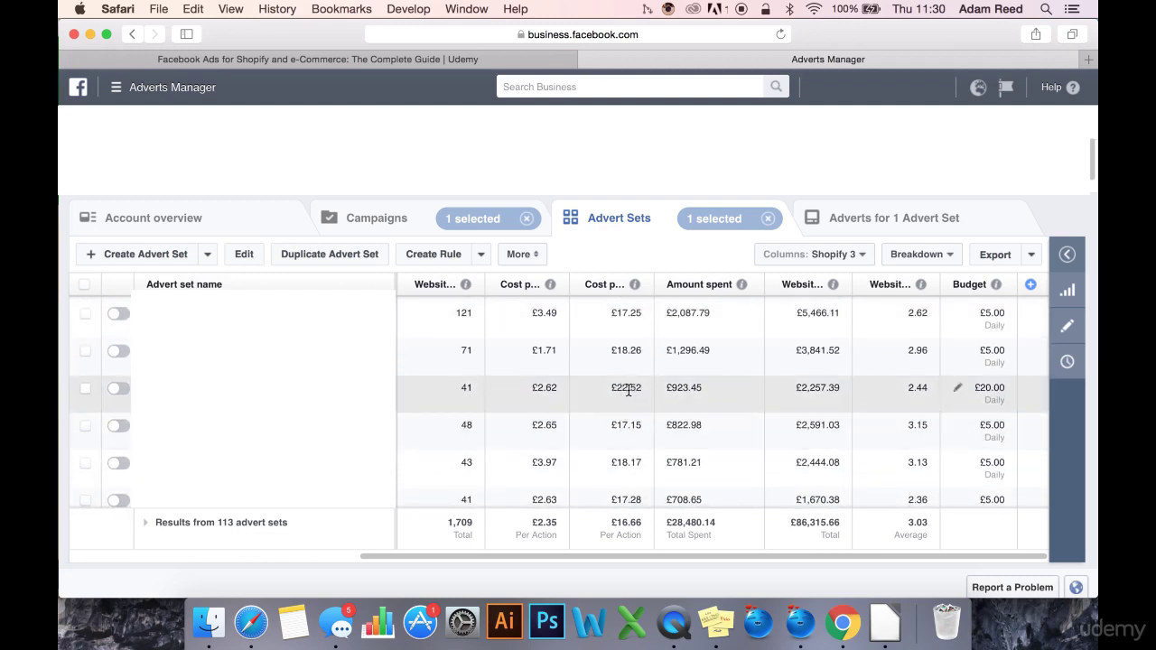
pyautogui.scroll(-3, 629, 387)
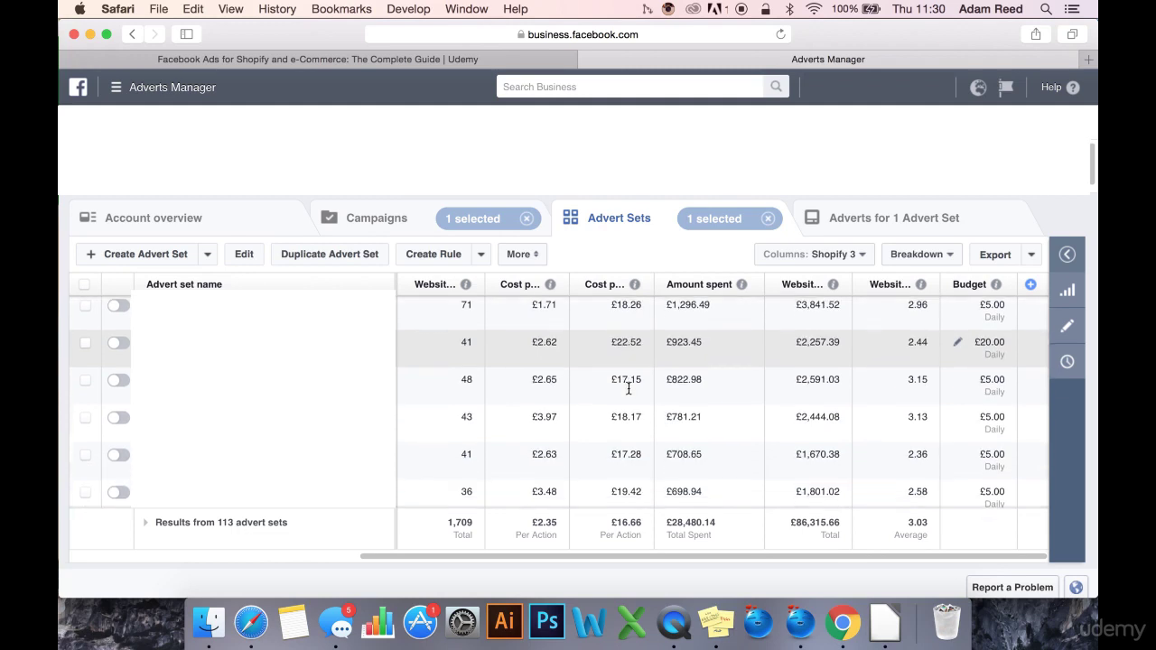
pyautogui.scroll(-5, 626, 429)
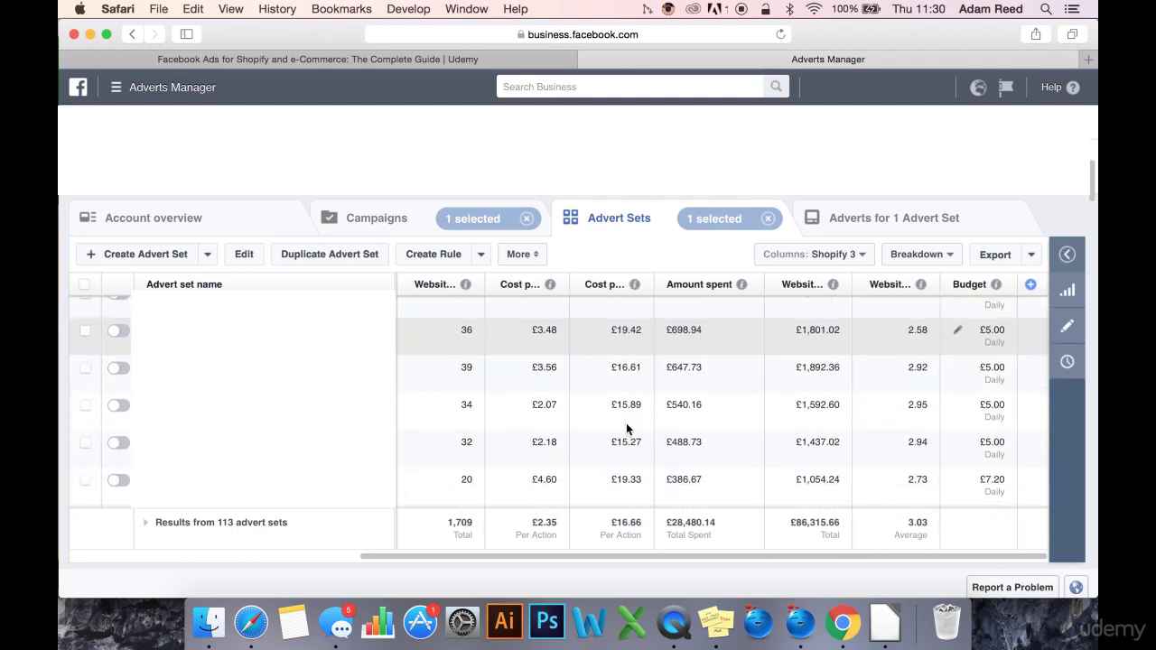
pyautogui.scroll(-3, 626, 429)
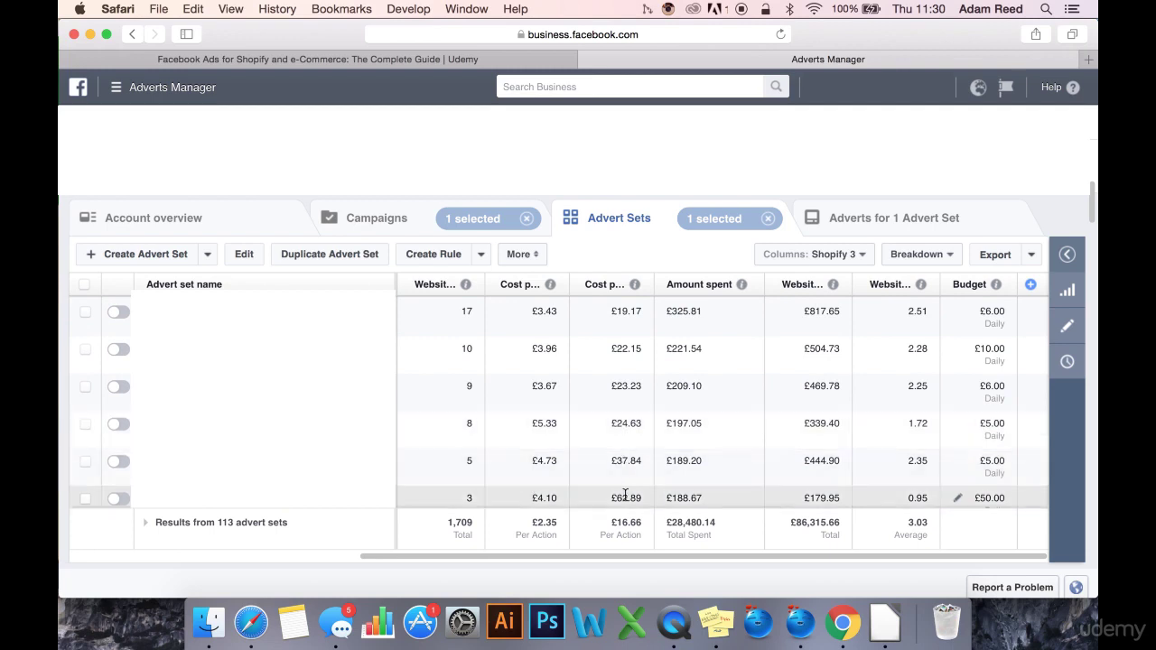
pyautogui.scroll(-1, 625, 485)
pyautogui.scroll(-3, 625, 486)
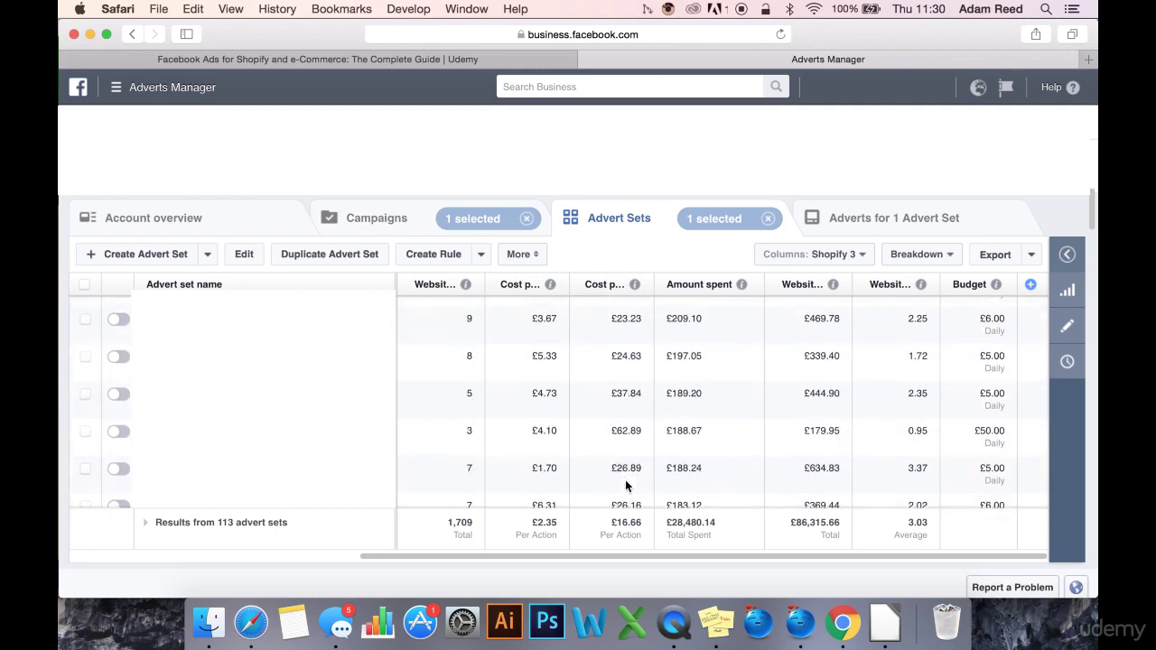
pyautogui.scroll(-1, 624, 486)
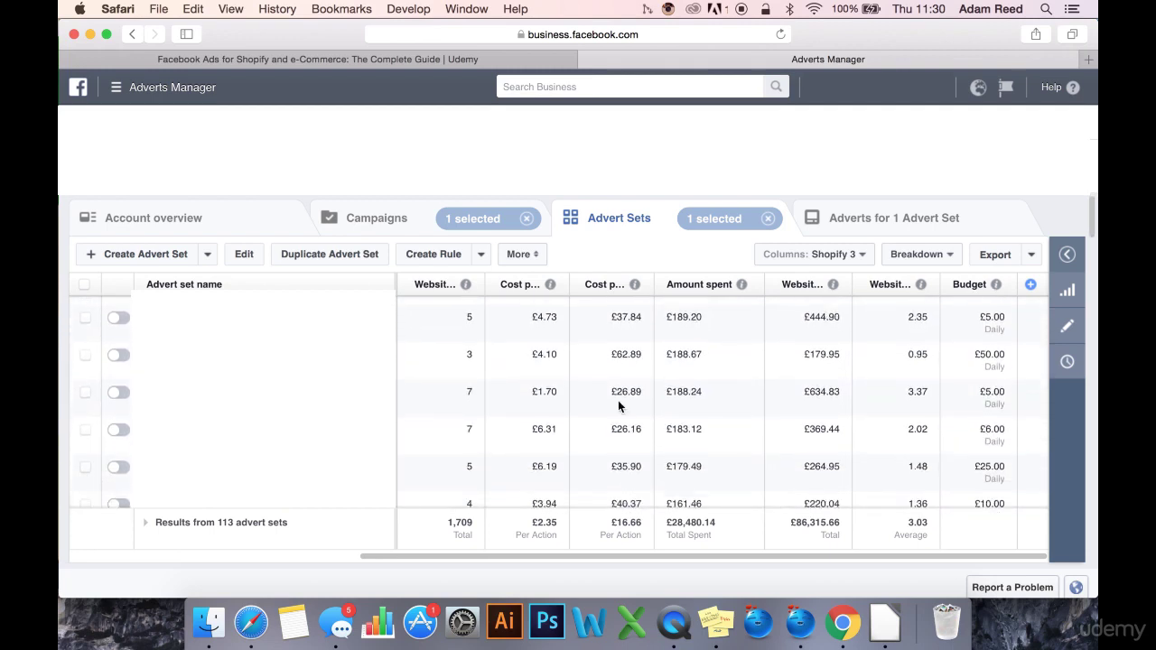
pyautogui.scroll(-1, 632, 467)
pyautogui.scroll(-3, 631, 471)
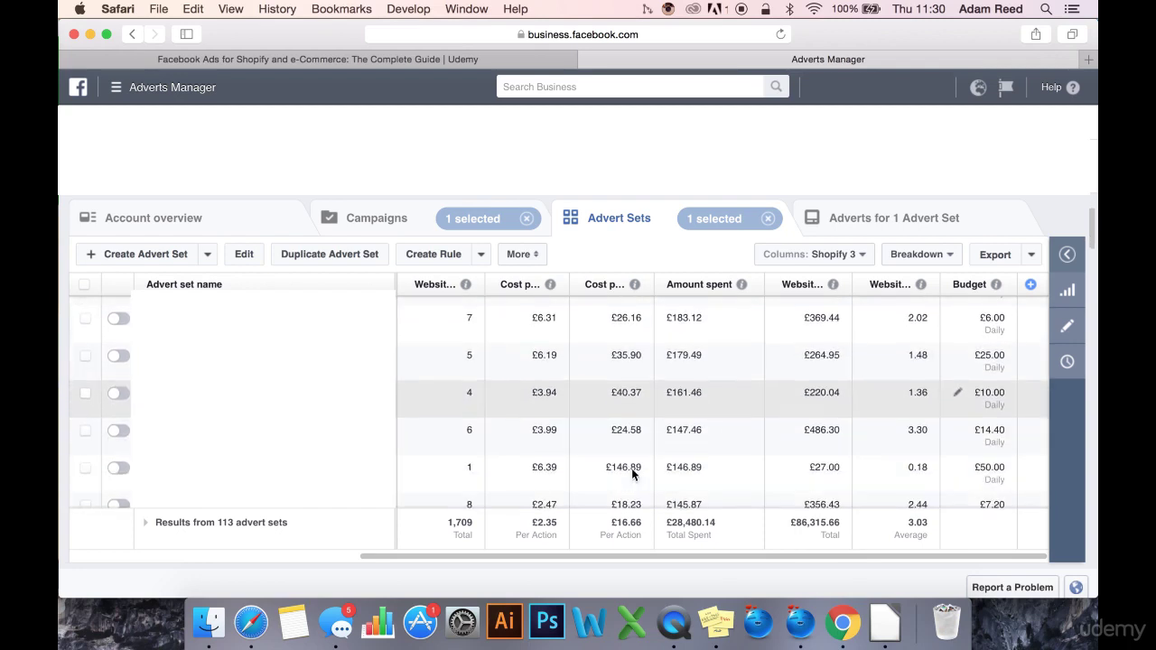
pyautogui.scroll(-4, 629, 456)
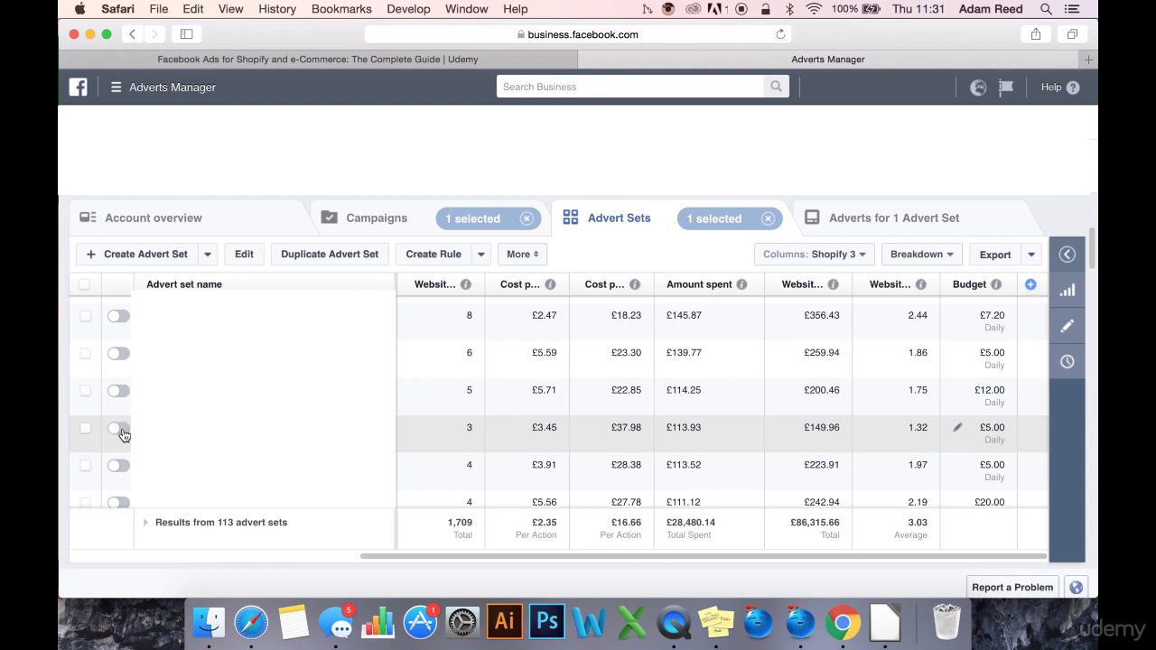
pyautogui.scroll(1, 121, 391)
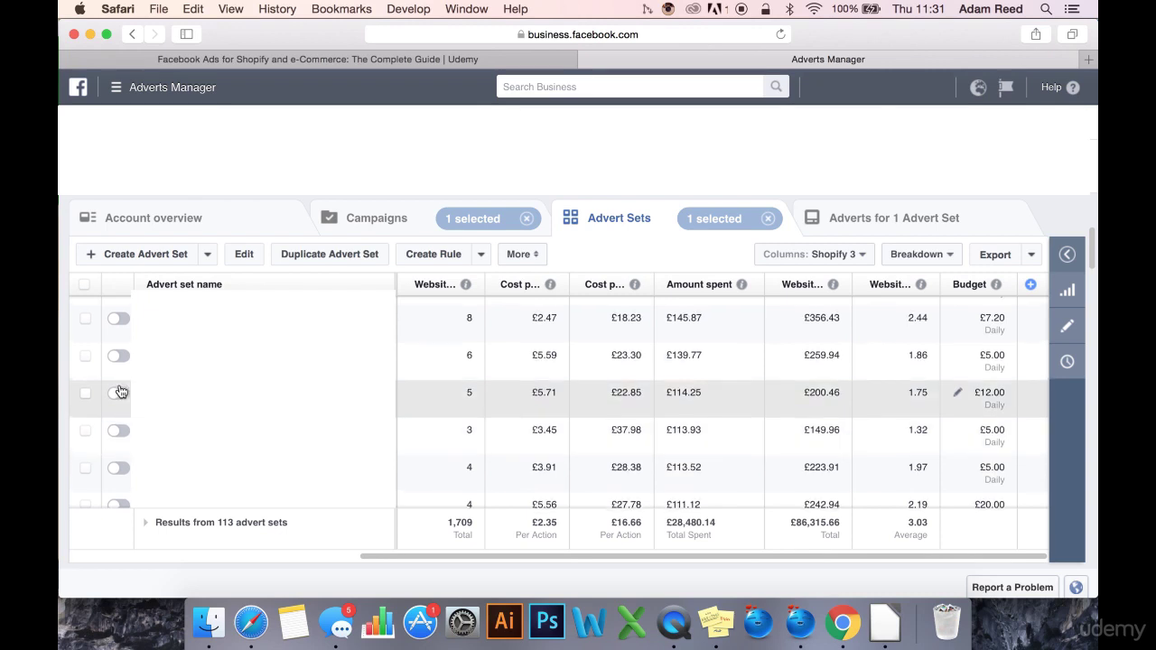
pyautogui.scroll(10, 121, 392)
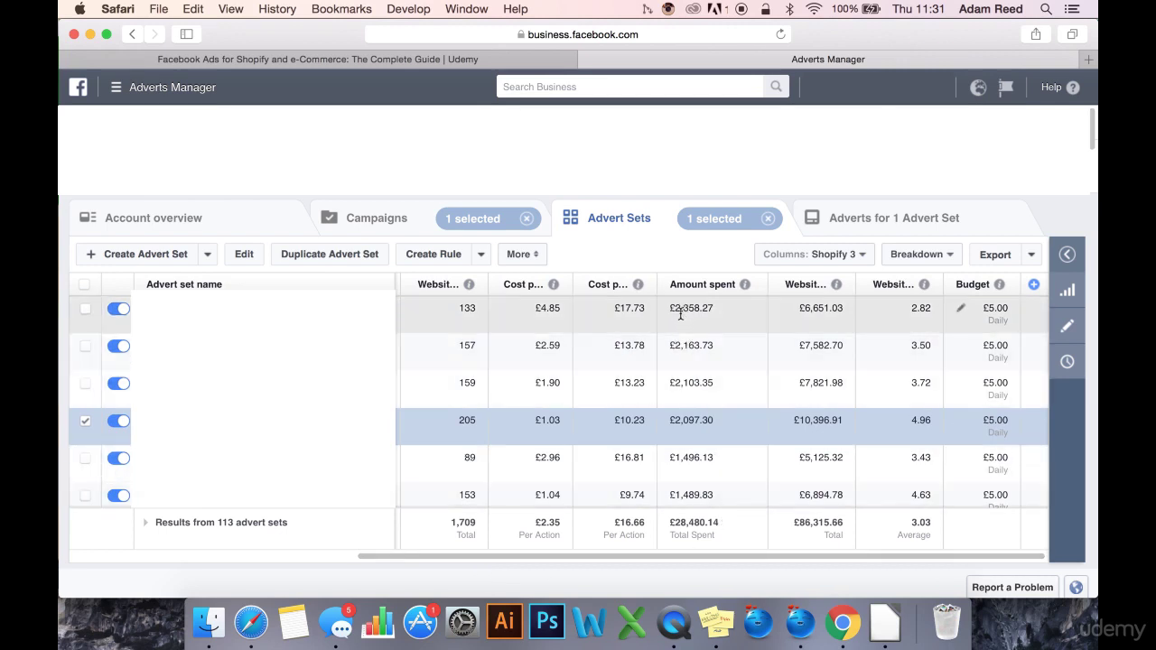
# Step: Sort the advert sets by the cost-per-action column beside Amount spent, highest first, and highlight the first set's cost
pyautogui.click(607, 284)
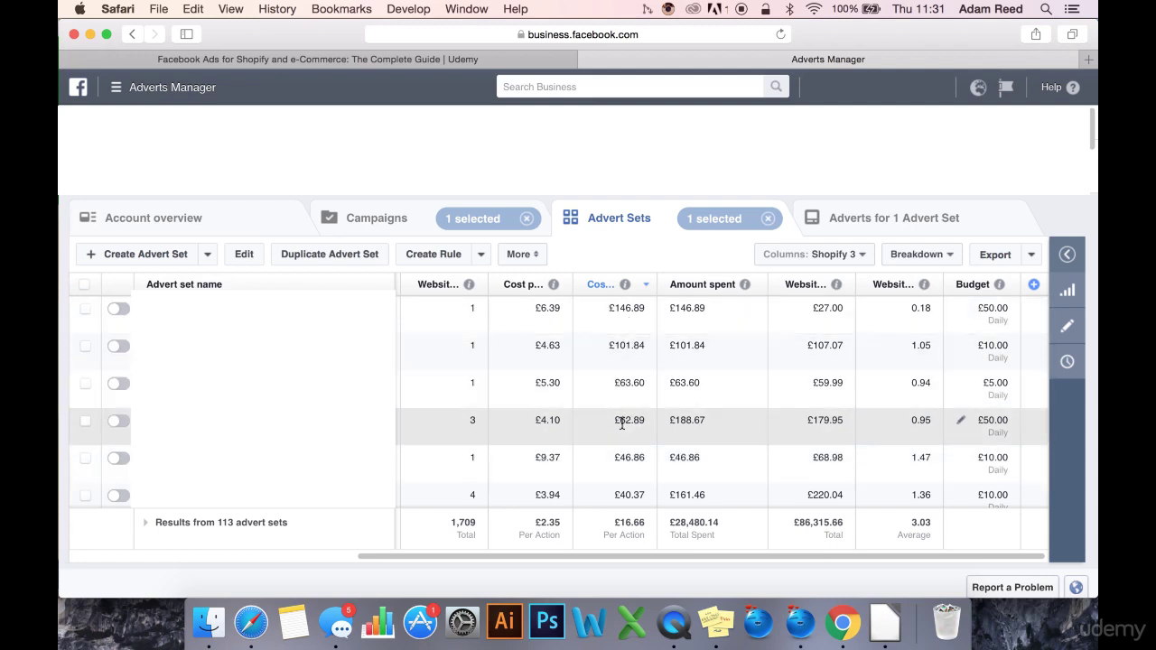
pyautogui.scroll(-2, 621, 426)
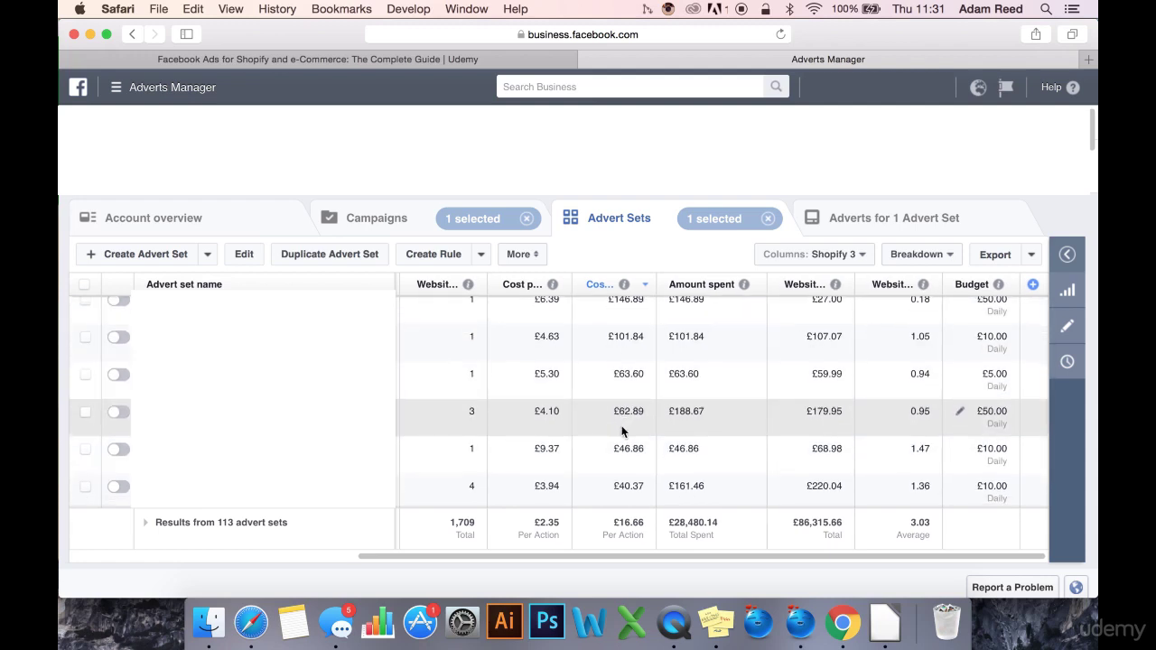
pyautogui.scroll(-3, 621, 432)
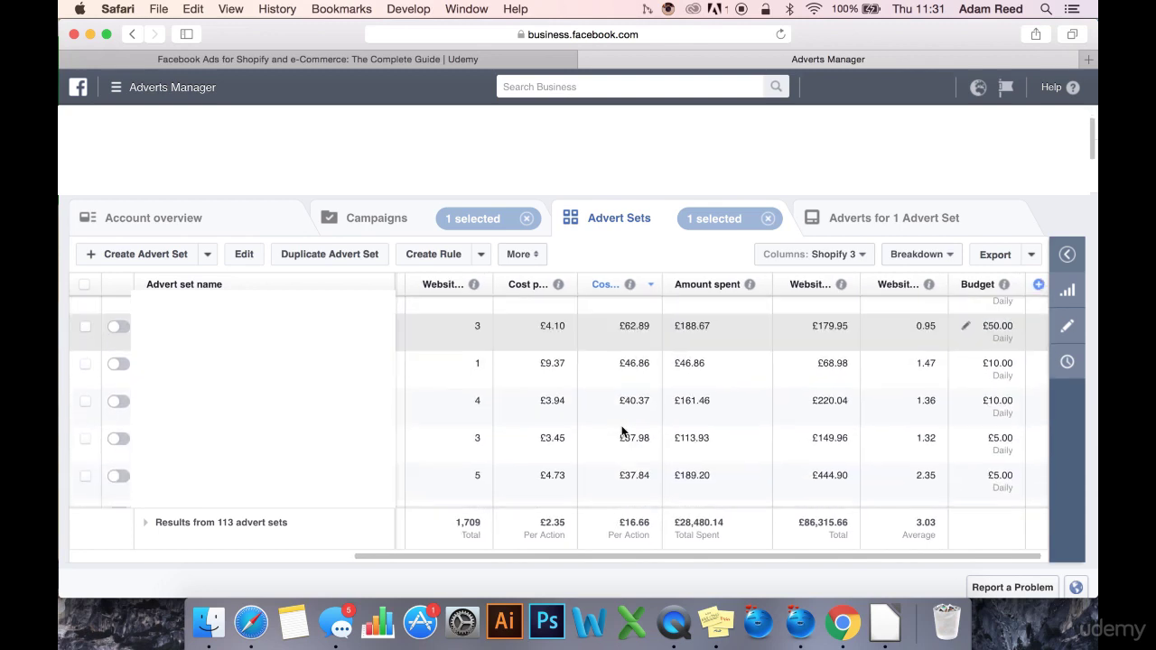
pyautogui.scroll(3, 621, 426)
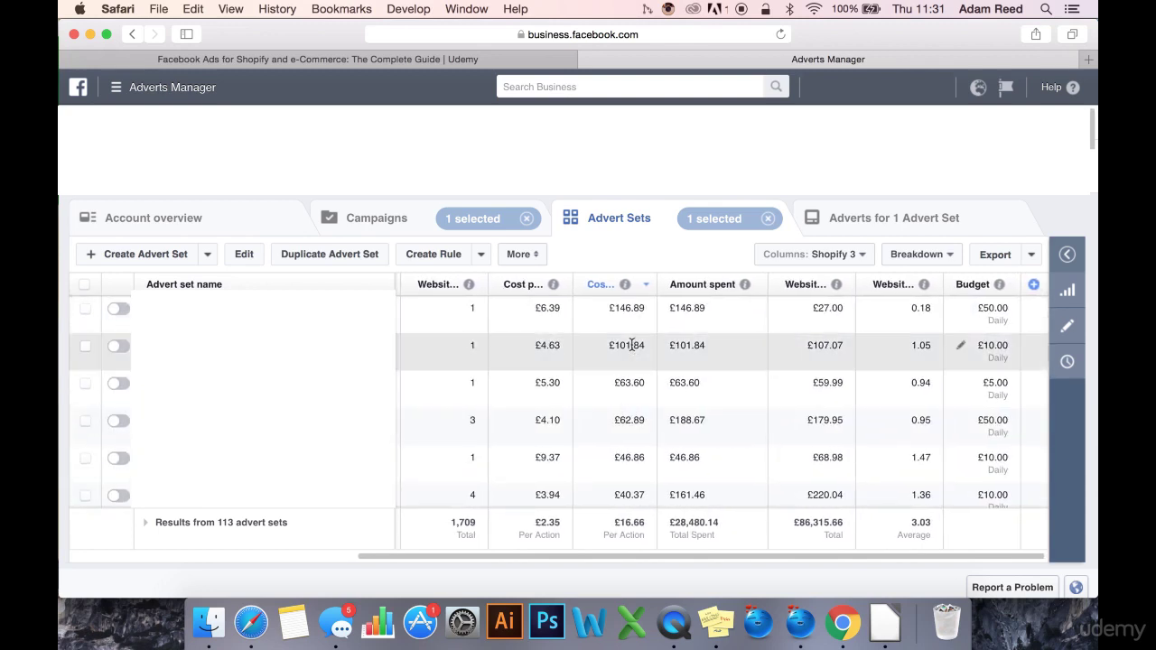
pyautogui.moveTo(645, 312); pyautogui.dragTo(611, 312)
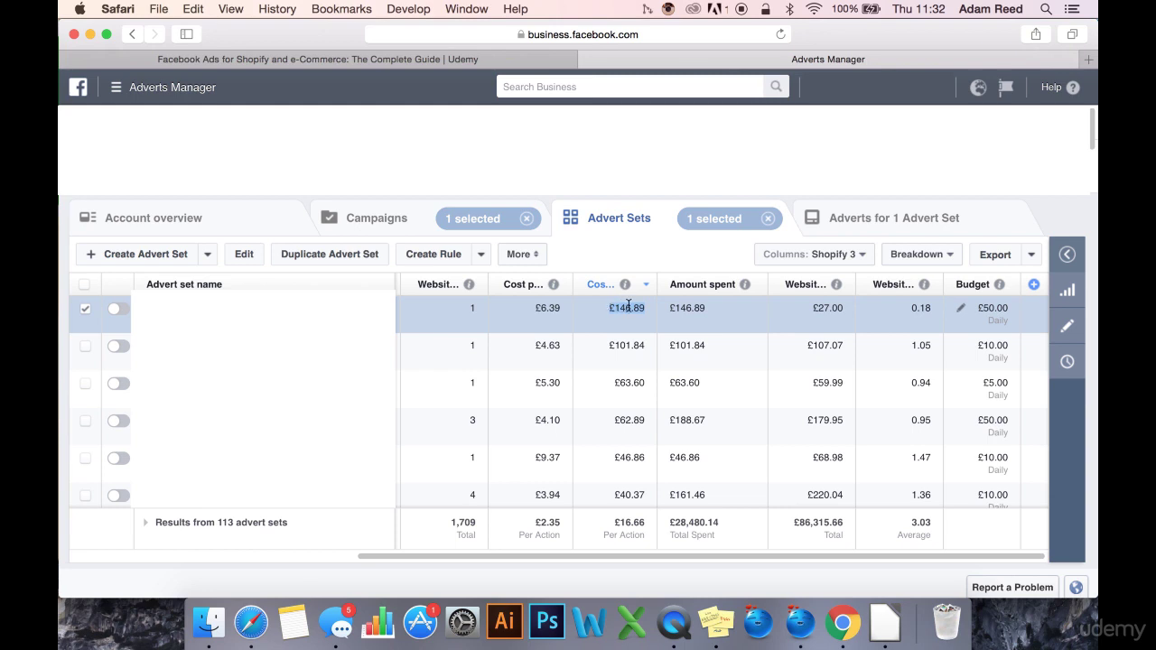
pyautogui.moveTo(644, 309); pyautogui.dragTo(607, 315)
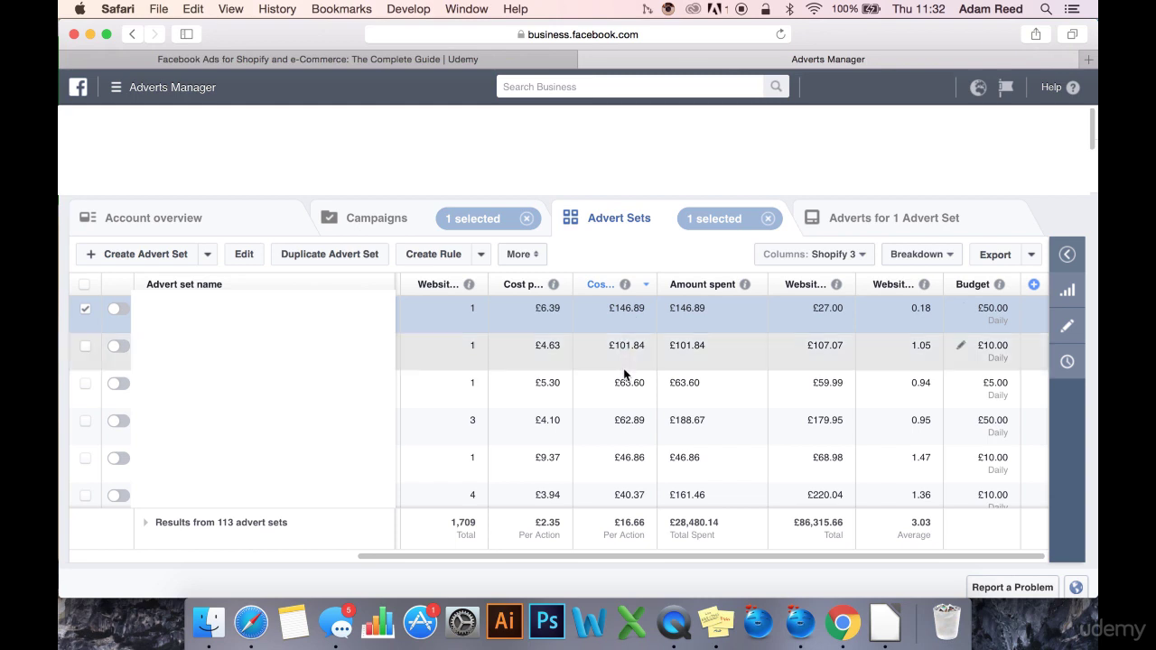
# Step: Review the advert sets in descending order of cost per action, down to those costing around £25
pyautogui.scroll(-1, 623, 432)
pyautogui.scroll(-7, 622, 432)
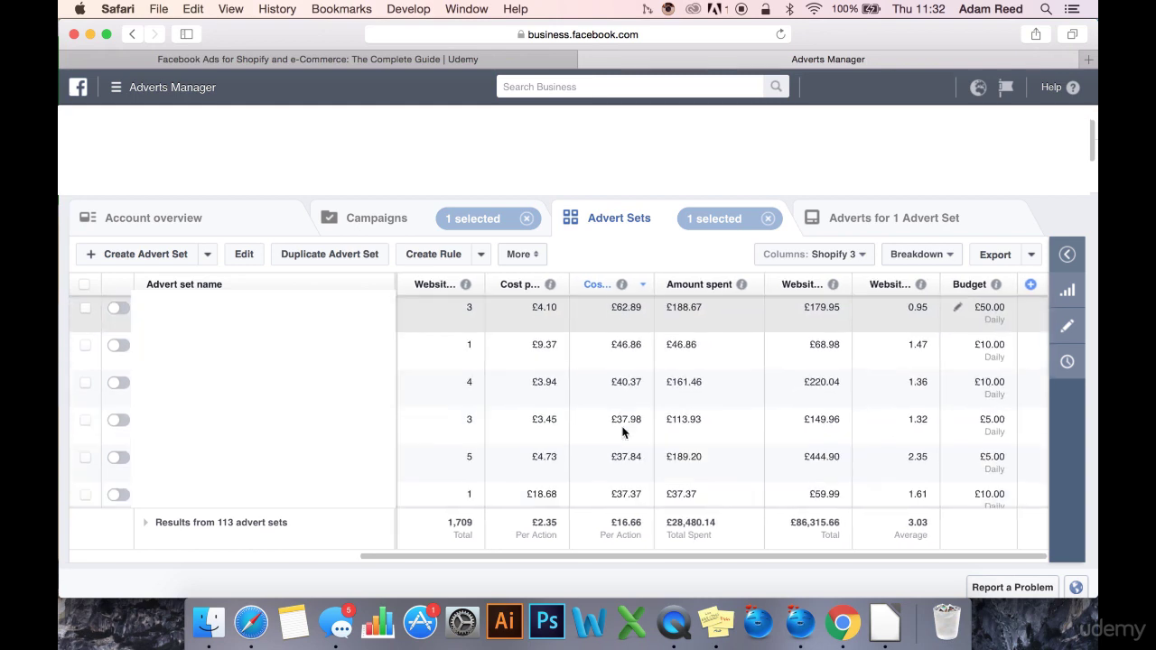
pyautogui.scroll(-8, 622, 433)
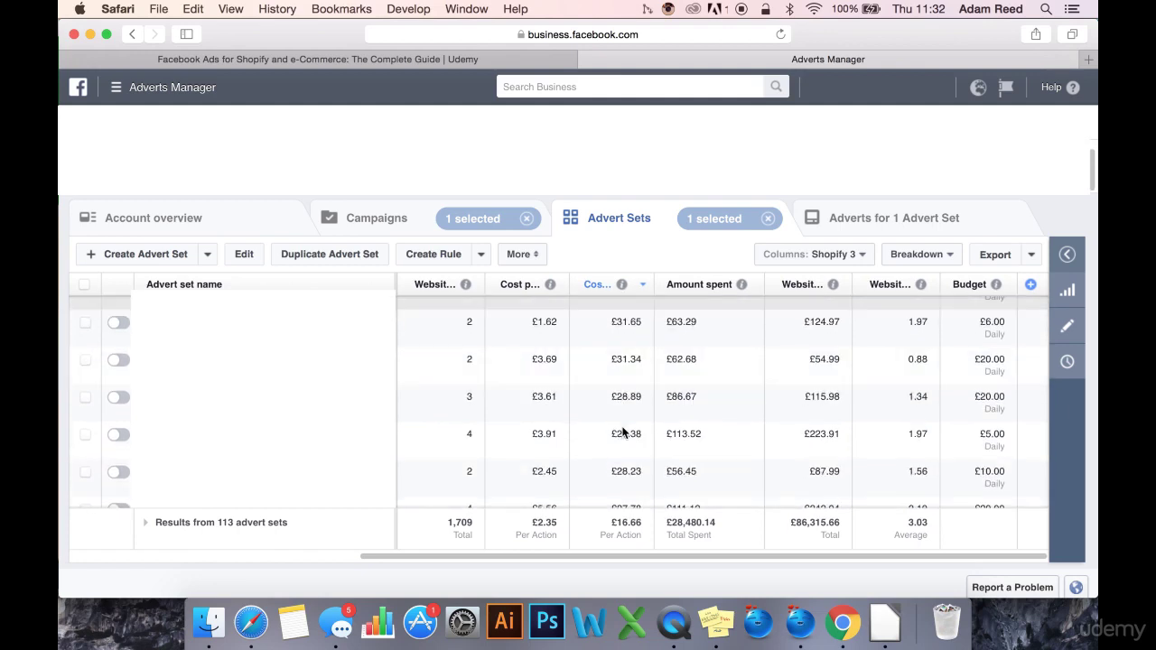
pyautogui.scroll(-4, 622, 433)
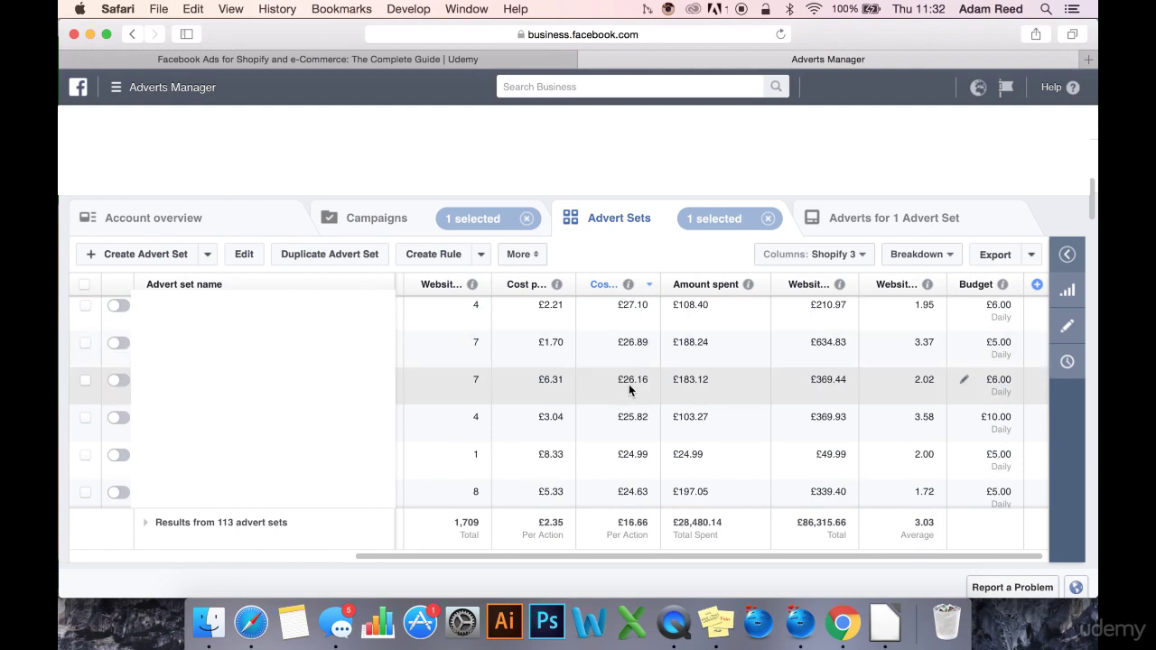
pyautogui.scroll(-1, 625, 421)
pyautogui.scroll(-4, 625, 421)
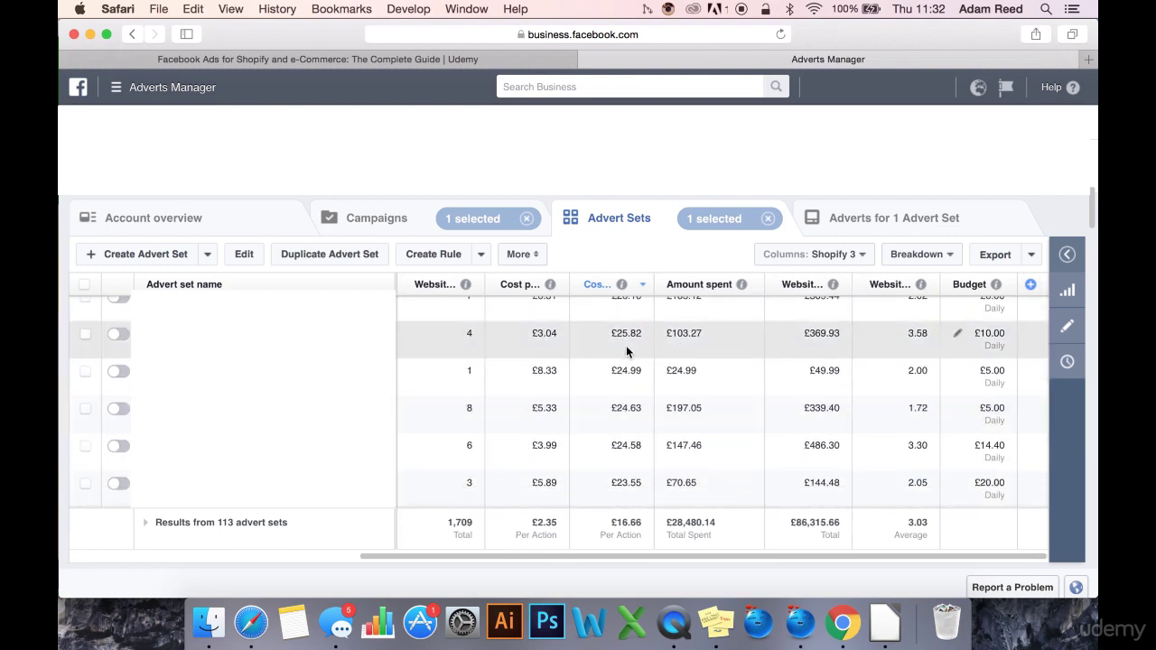
pyautogui.scroll(-1, 626, 346)
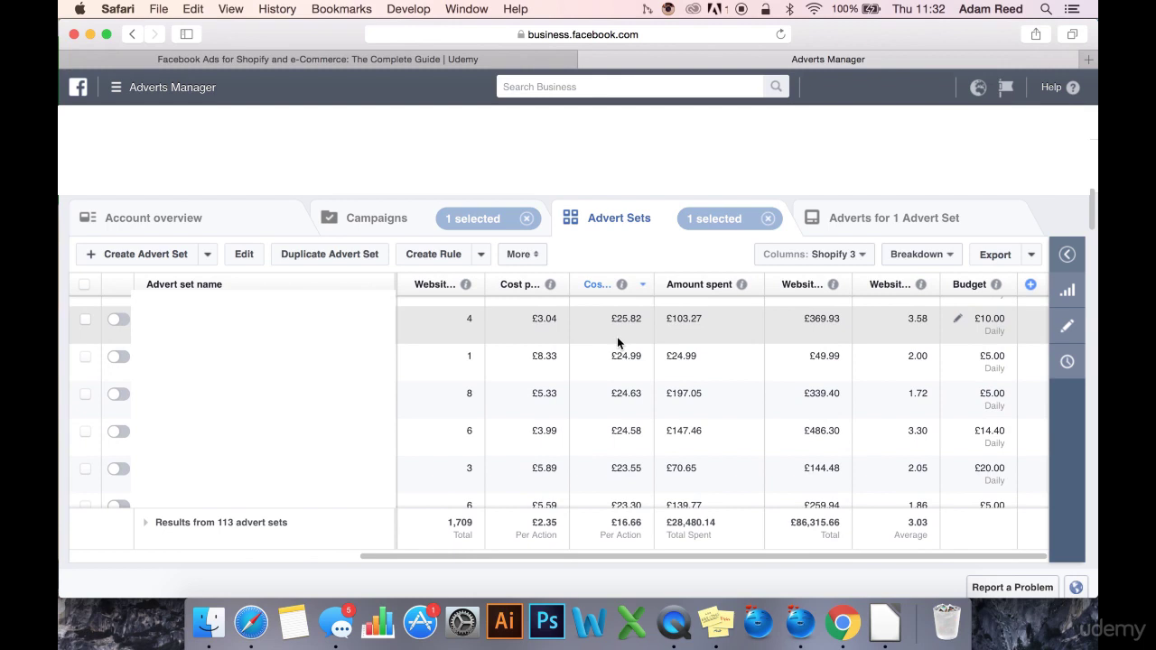
# Step: Compare the cost per action and amount spent of the advert sets costing from around £25 down to £18 per action
pyautogui.scroll(-5, 614, 434)
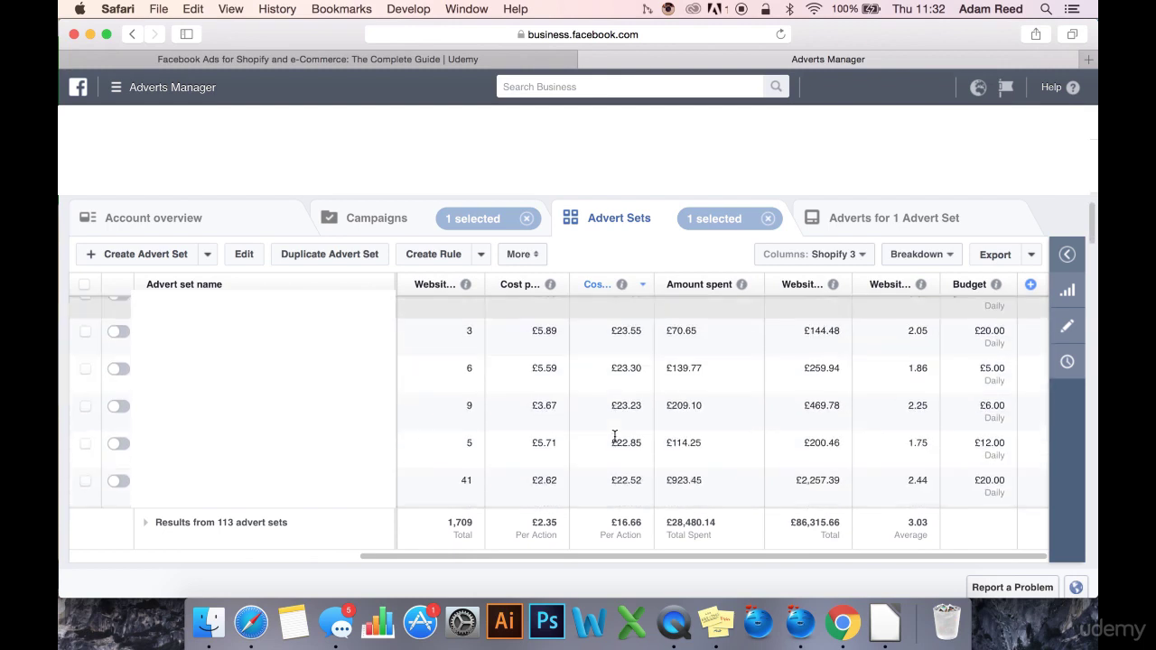
pyautogui.scroll(-5, 614, 436)
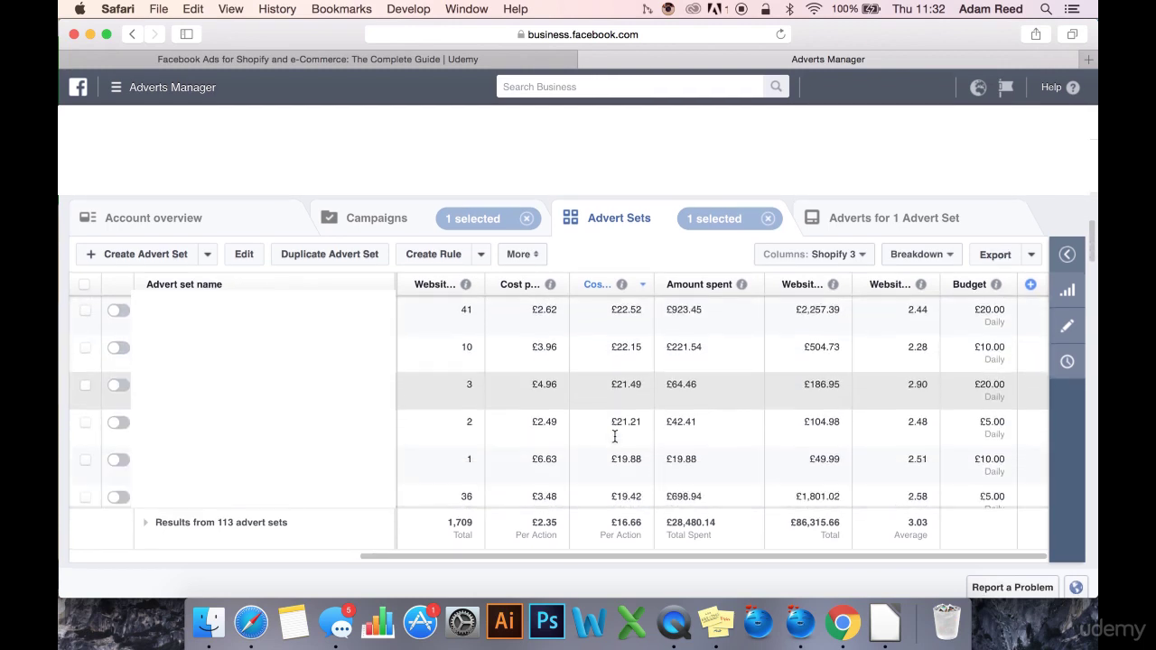
pyautogui.scroll(-6, 614, 436)
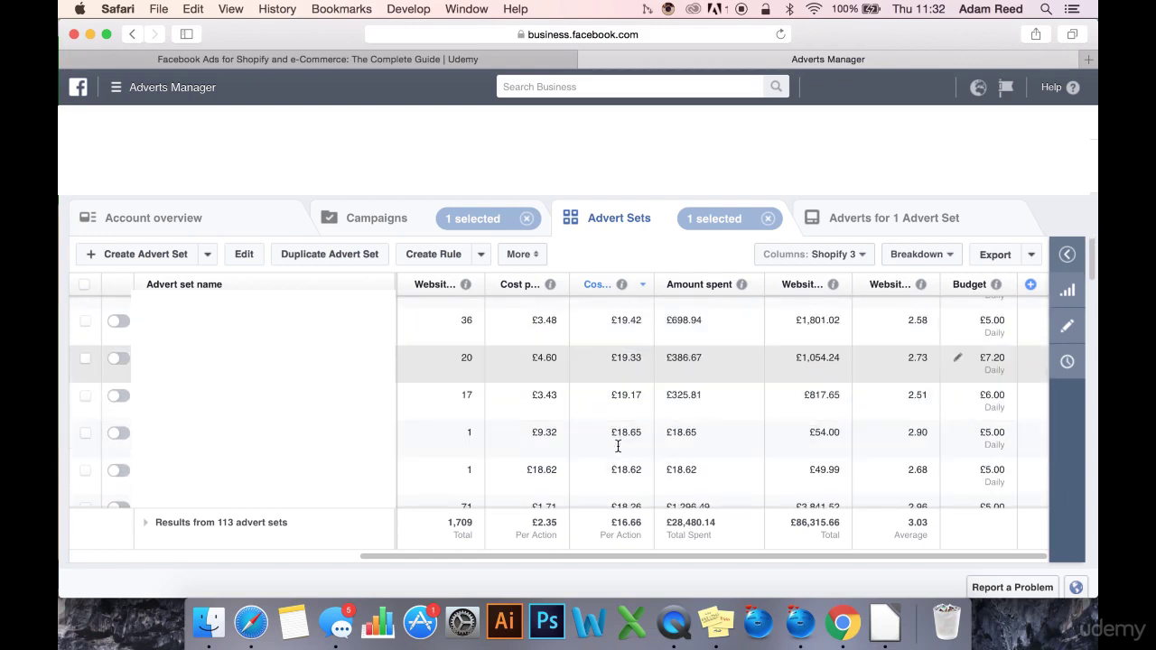
pyautogui.scroll(-3, 618, 445)
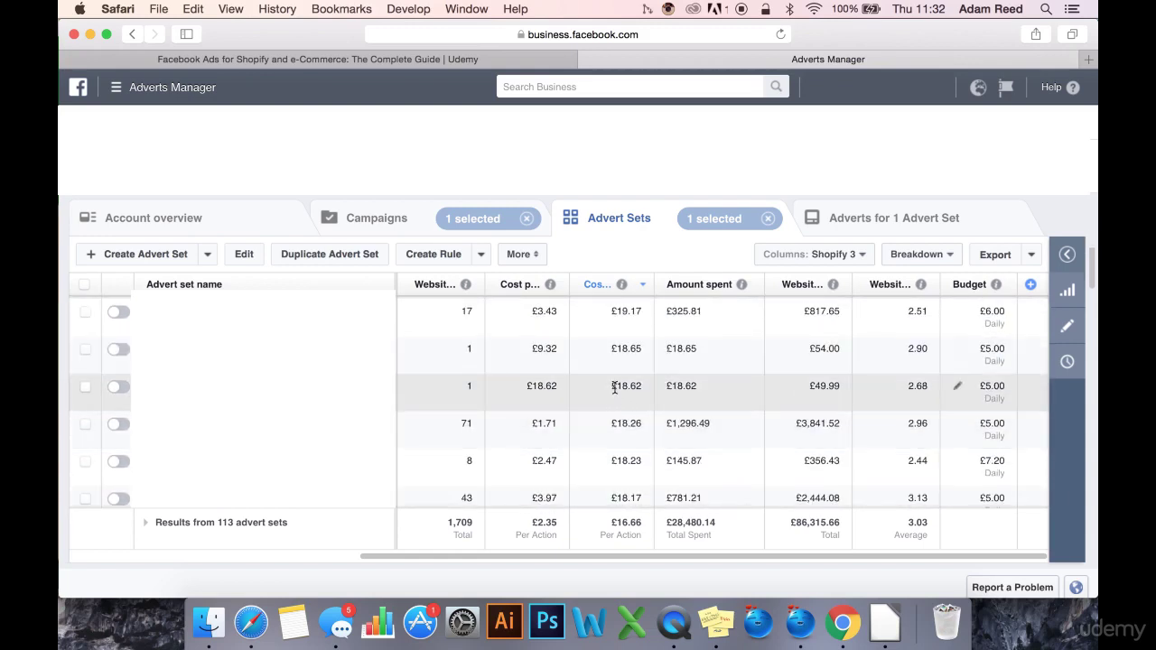
pyautogui.scroll(3, 622, 348)
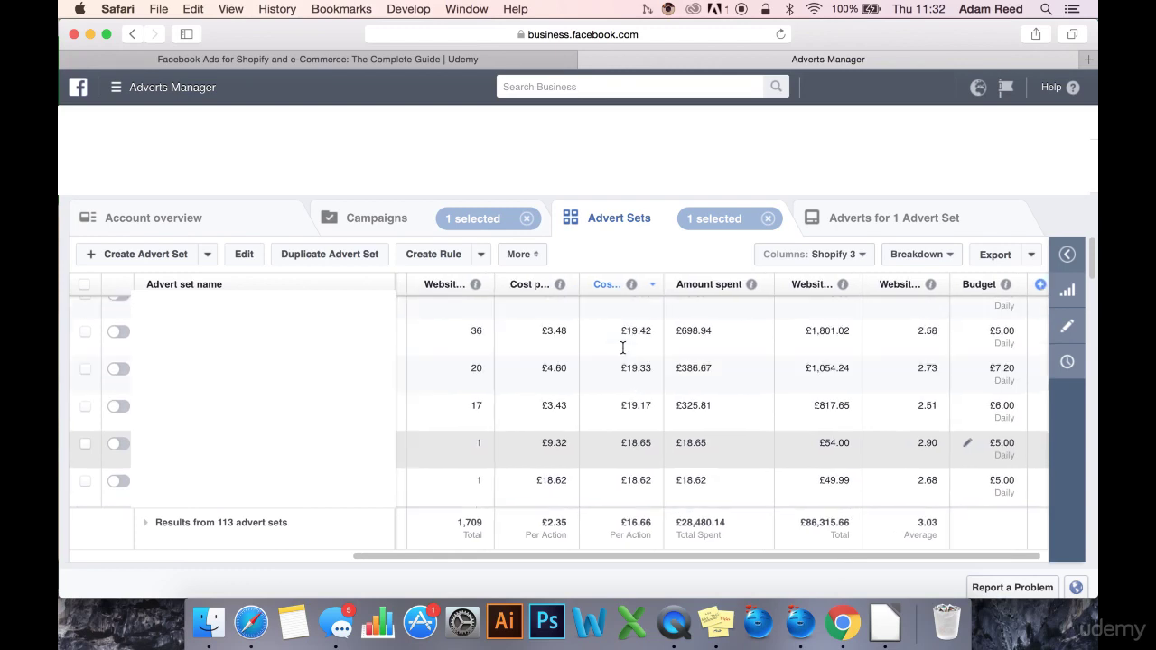
pyautogui.scroll(3, 622, 348)
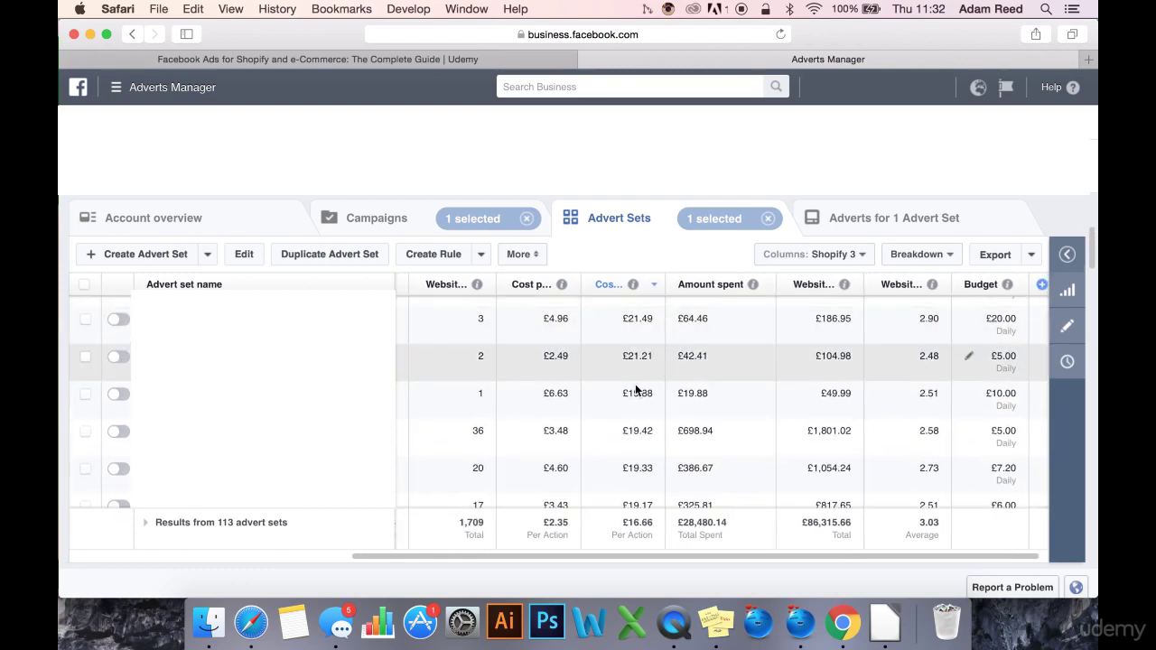
pyautogui.scroll(-2, 632, 388)
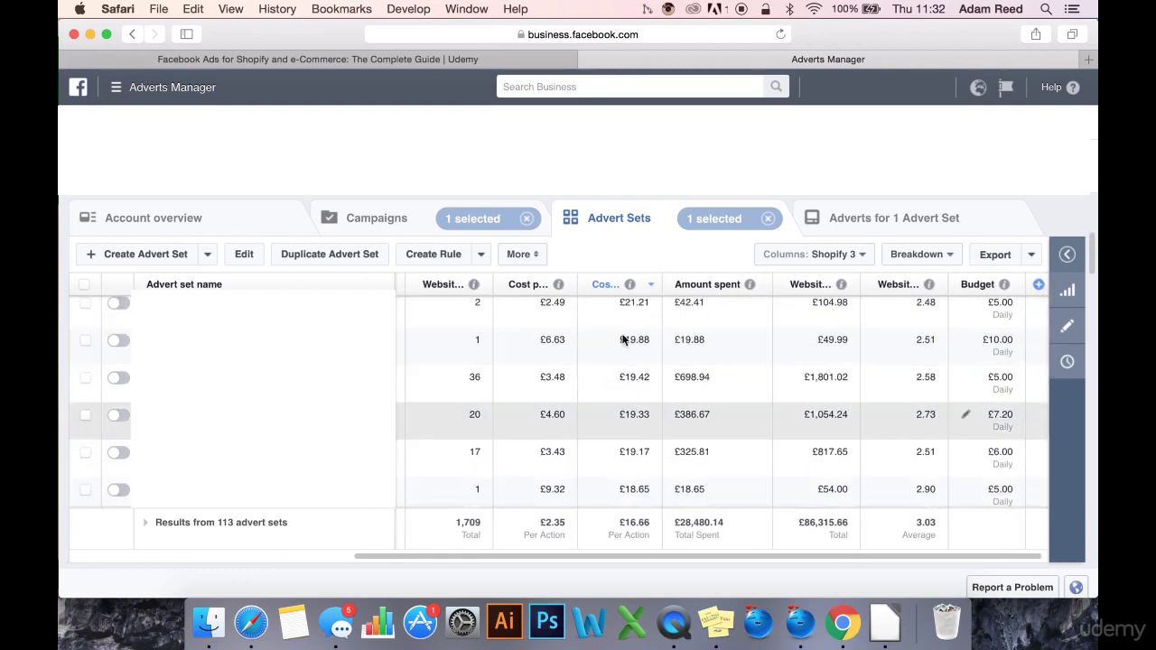
pyautogui.scroll(-2, 635, 408)
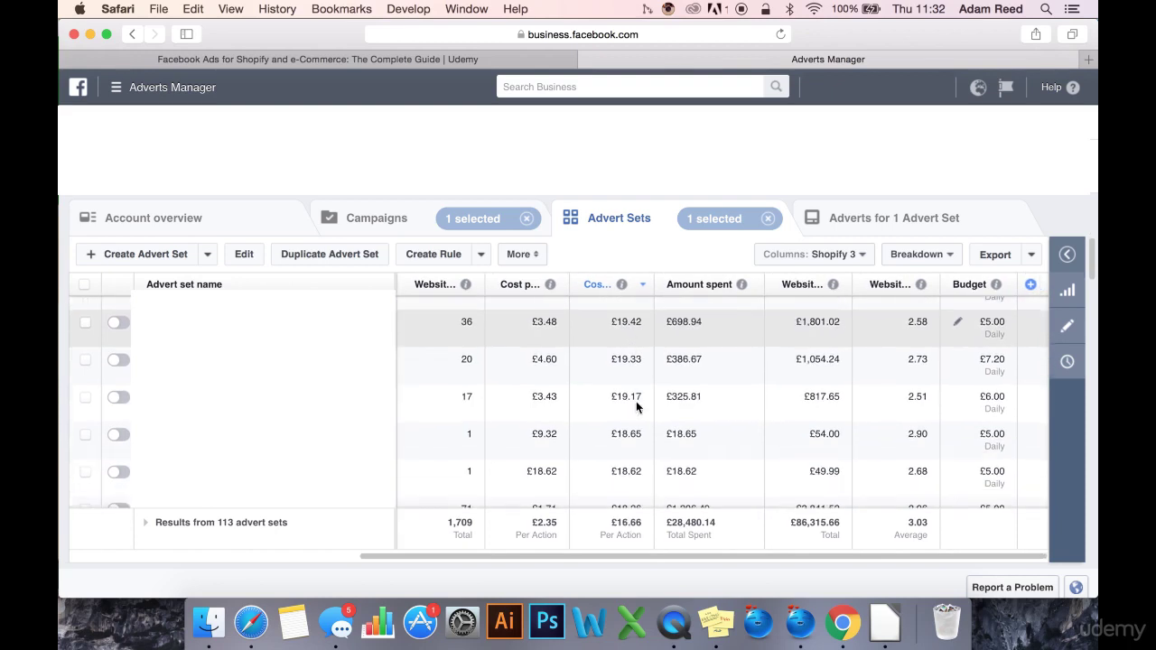
pyautogui.scroll(-4, 635, 406)
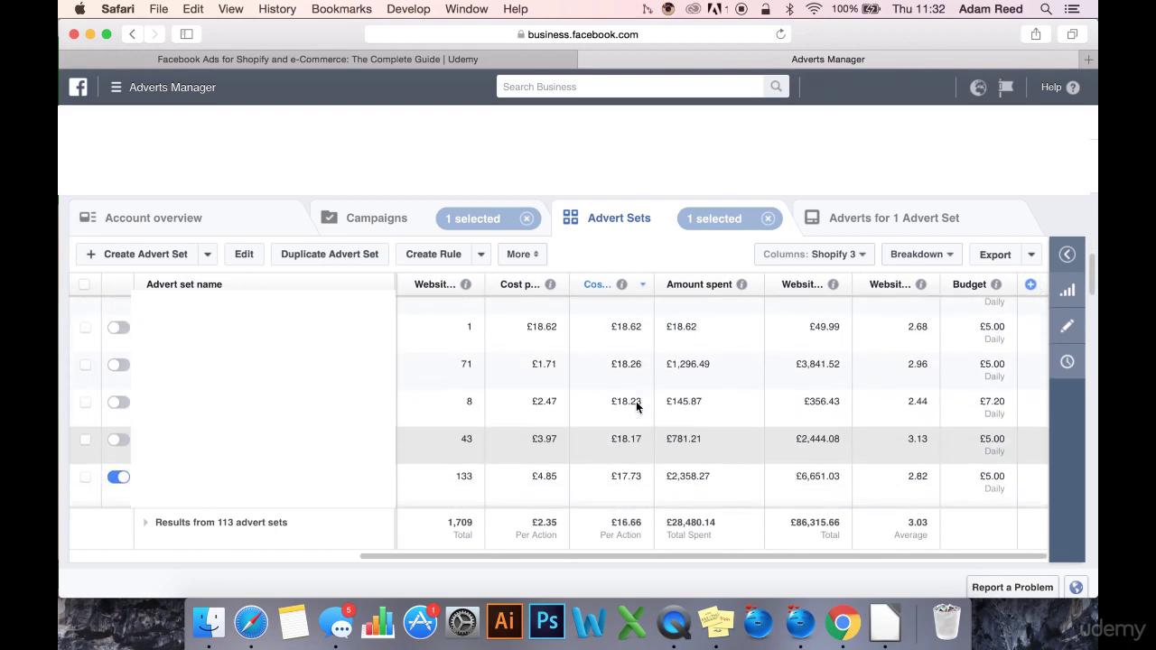
pyautogui.scroll(1, 637, 406)
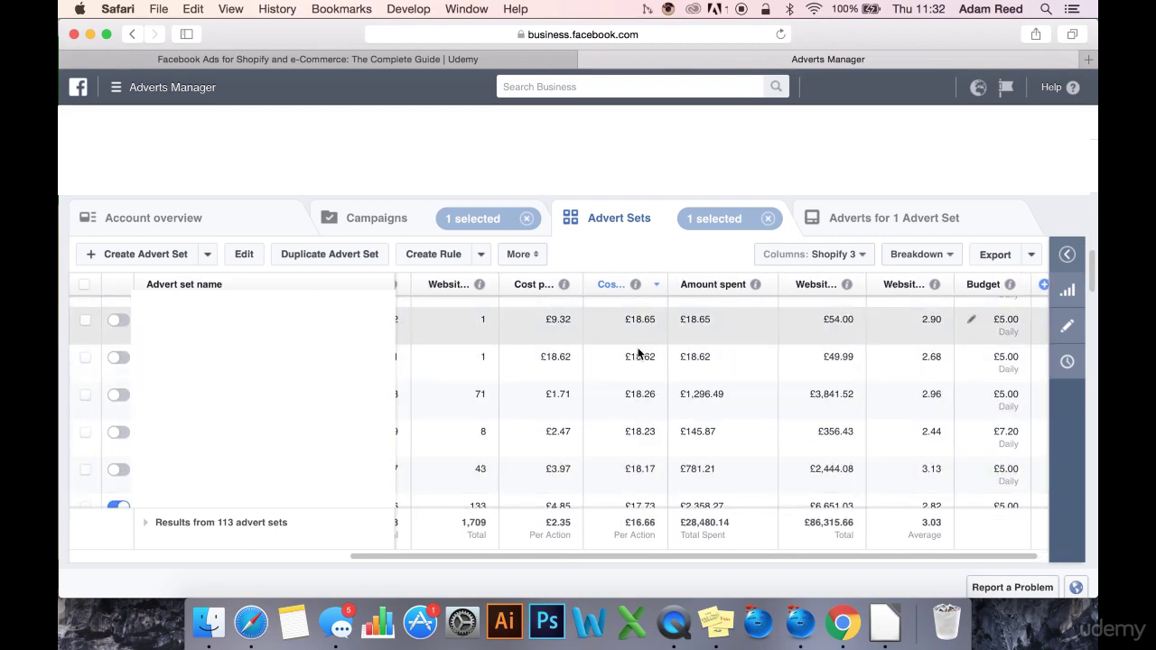
pyautogui.hscroll(1, 639, 343)
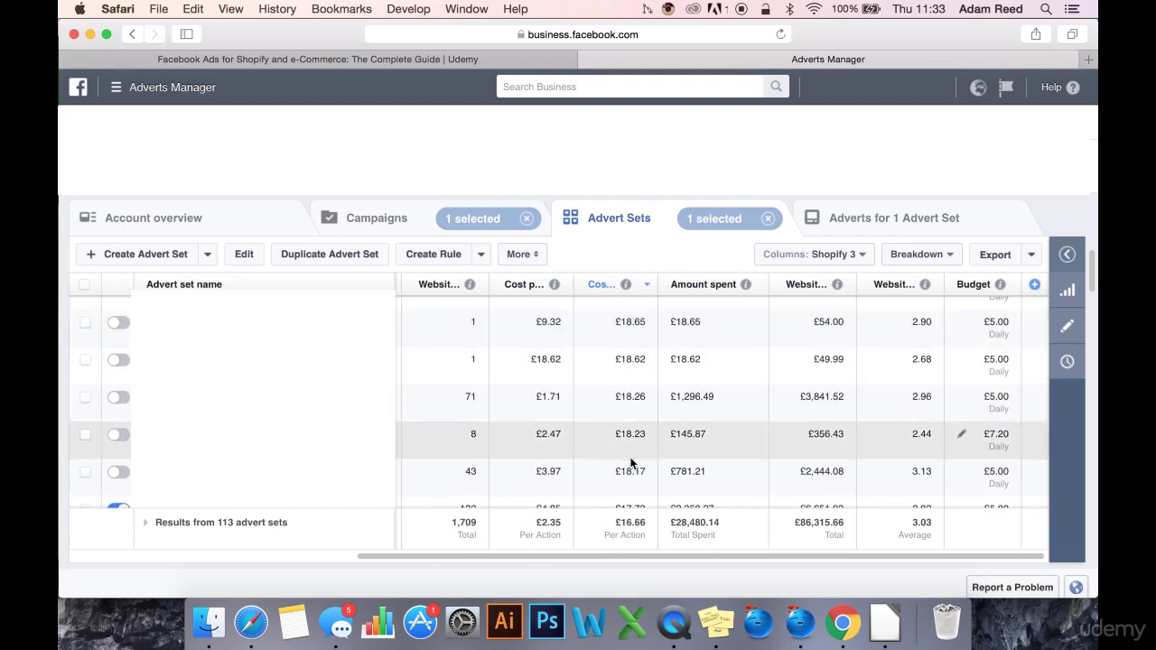
# Step: Review the active and paused advert sets below about £18 per action, down to the cheapest set with a recorded cost
pyautogui.scroll(-3, 630, 462)
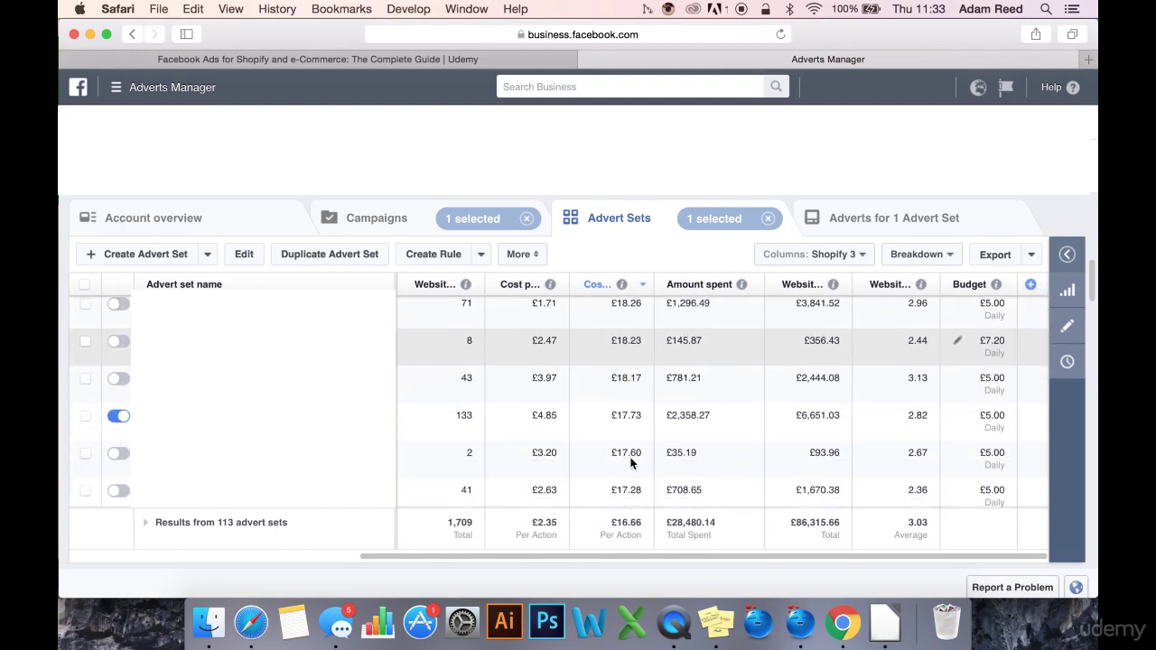
pyautogui.scroll(-2, 617, 463)
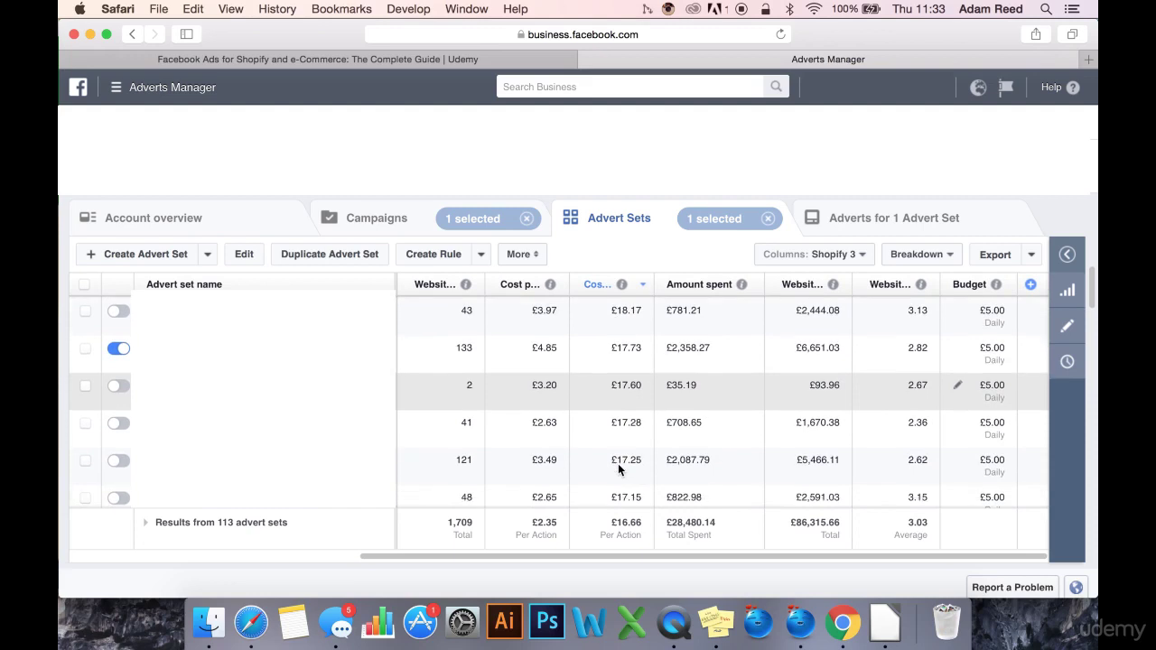
pyautogui.scroll(-3, 618, 463)
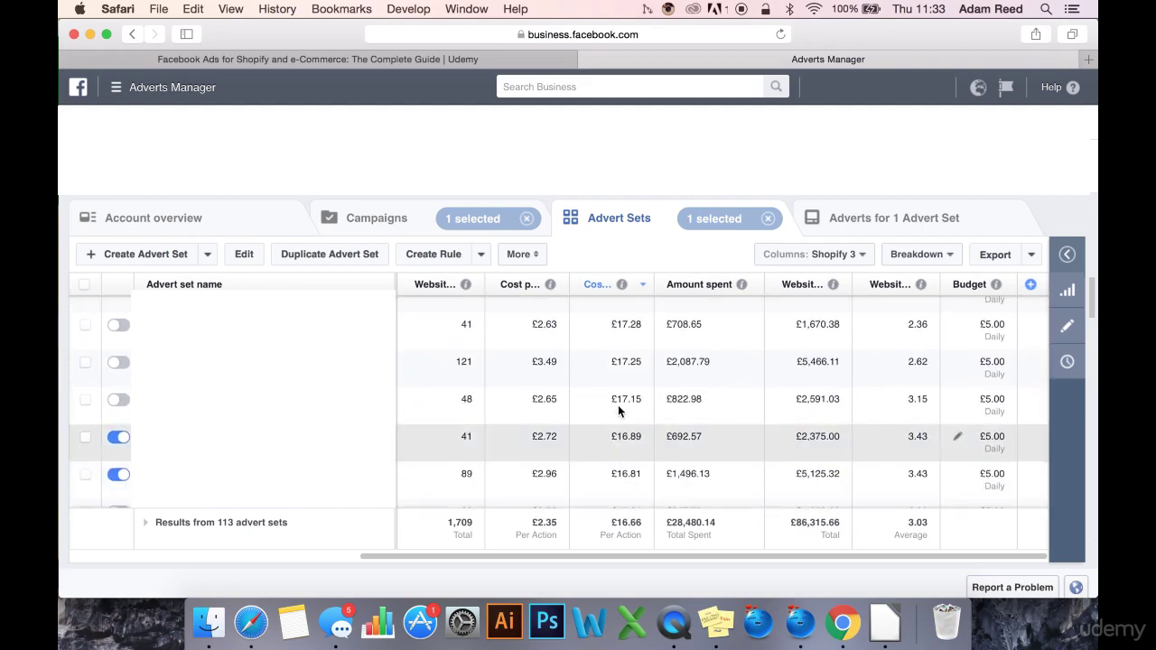
pyautogui.scroll(-4, 618, 418)
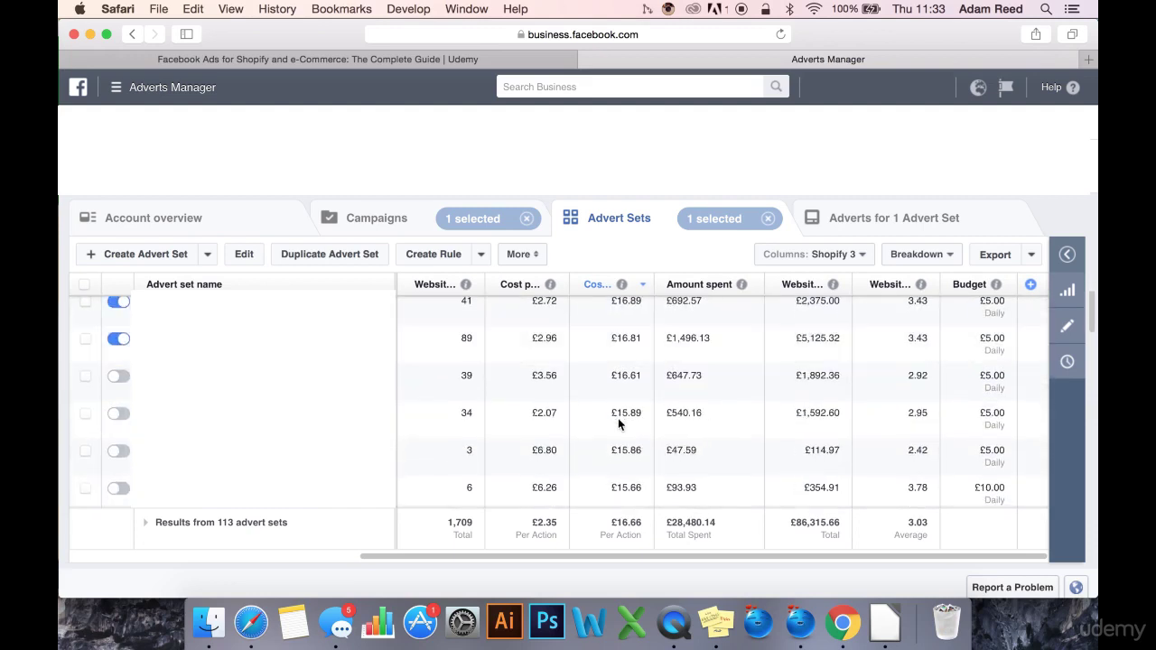
pyautogui.scroll(-4, 619, 435)
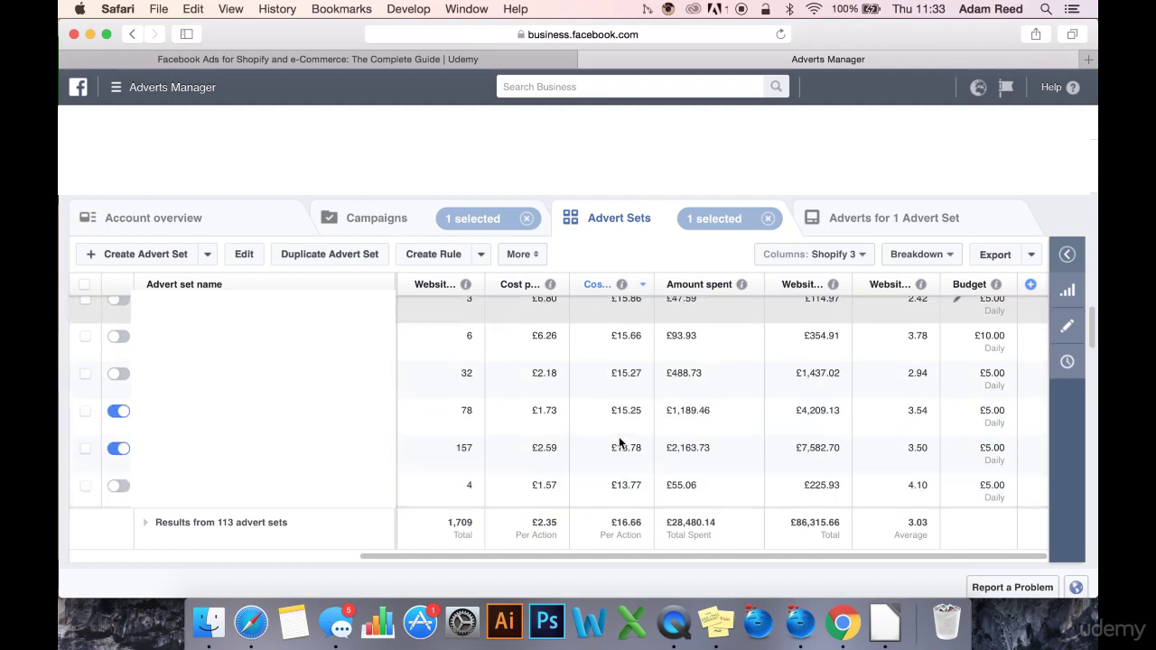
pyautogui.scroll(-5, 619, 444)
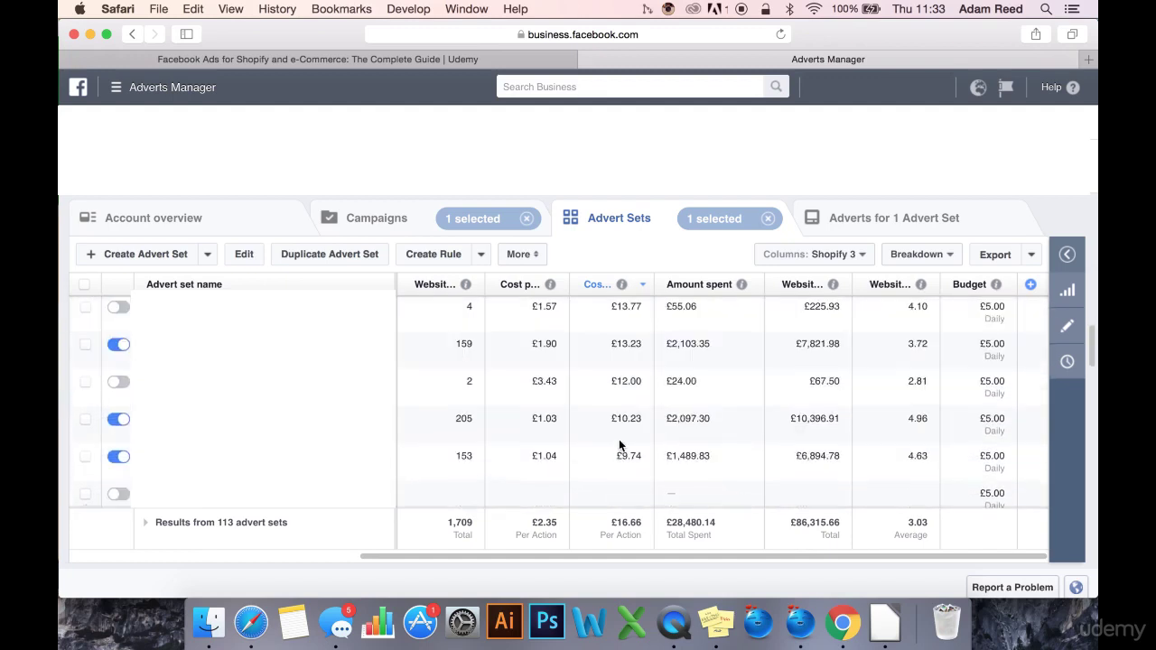
pyautogui.scroll(-2, 619, 444)
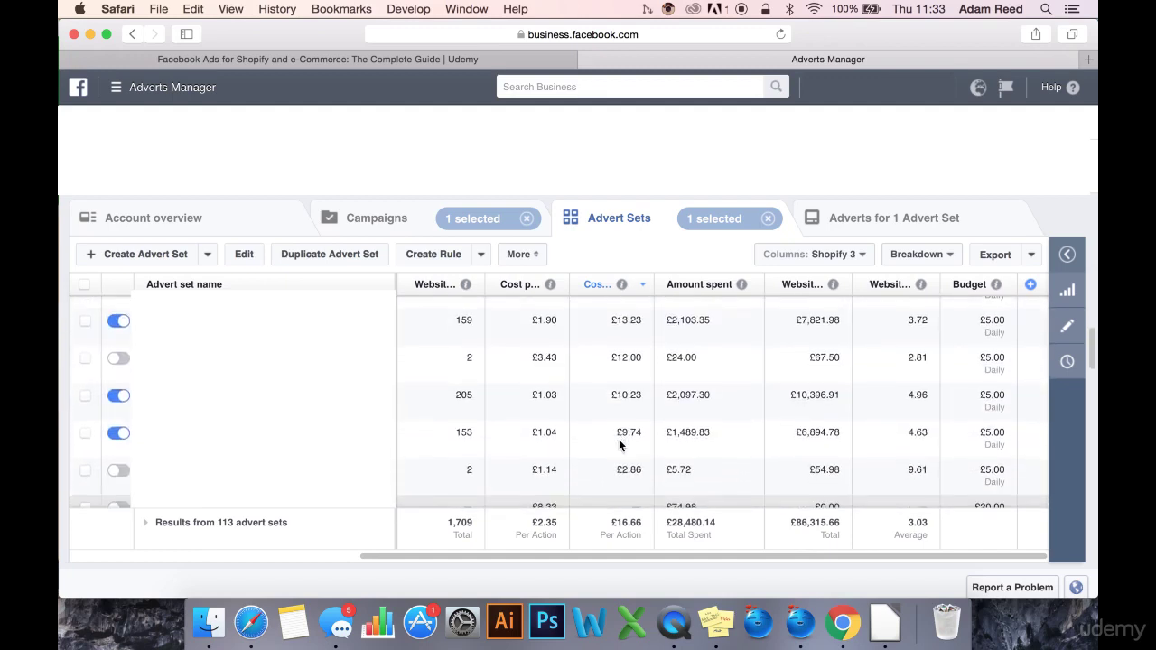
pyautogui.scroll(-3, 619, 443)
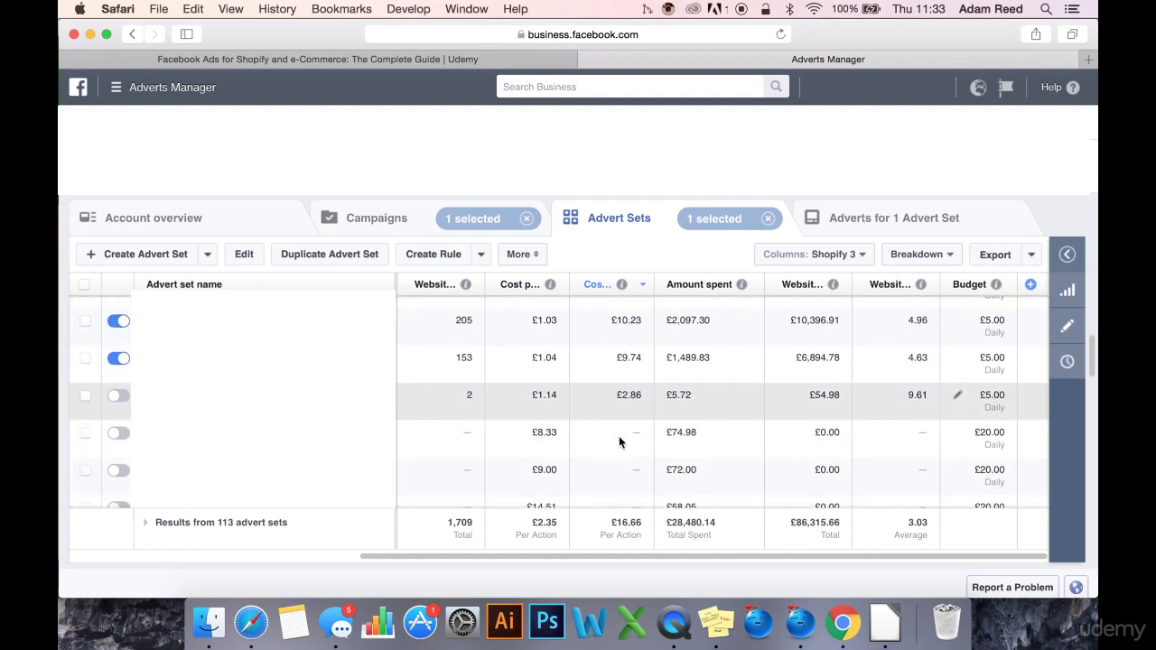
pyautogui.scroll(-1, 619, 441)
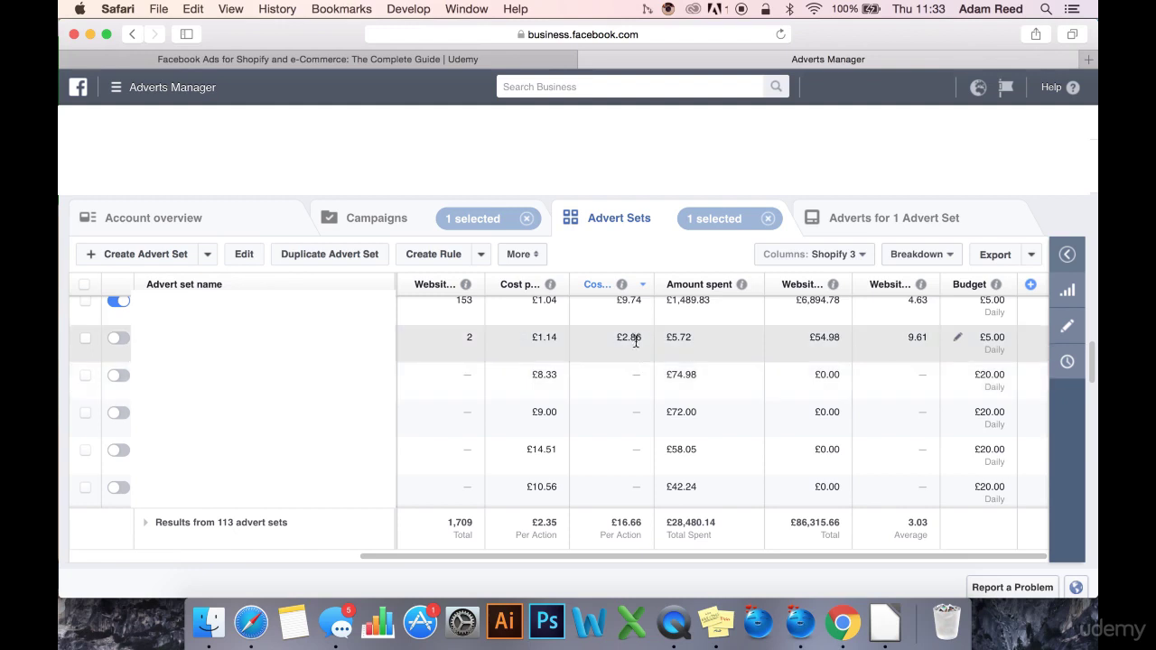
pyautogui.scroll(2, 633, 336)
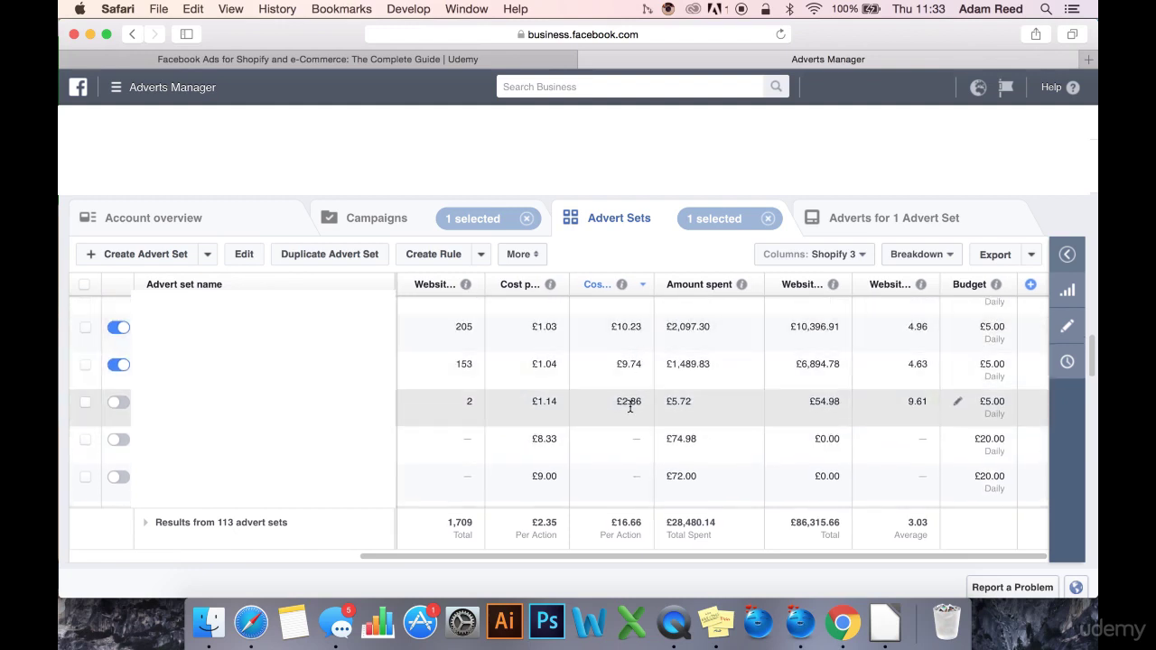
pyautogui.scroll(-3, 639, 412)
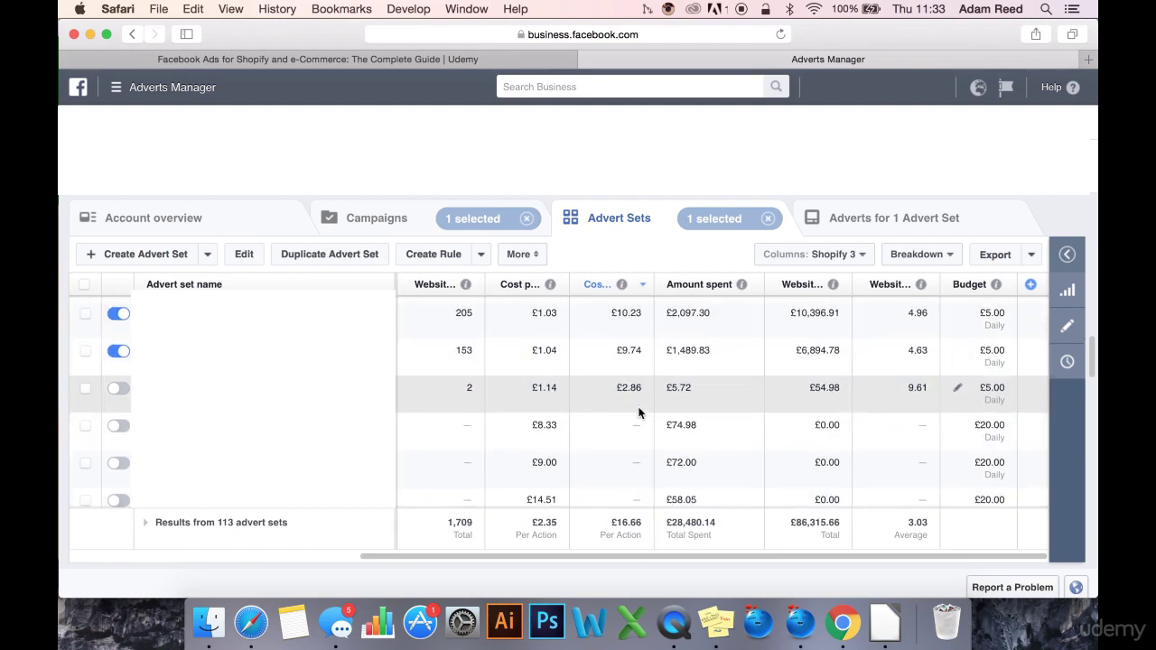
# Step: Examine the paused advert sets that have no cost per action, checking their amount spent and website conversion value
pyautogui.scroll(-1, 638, 413)
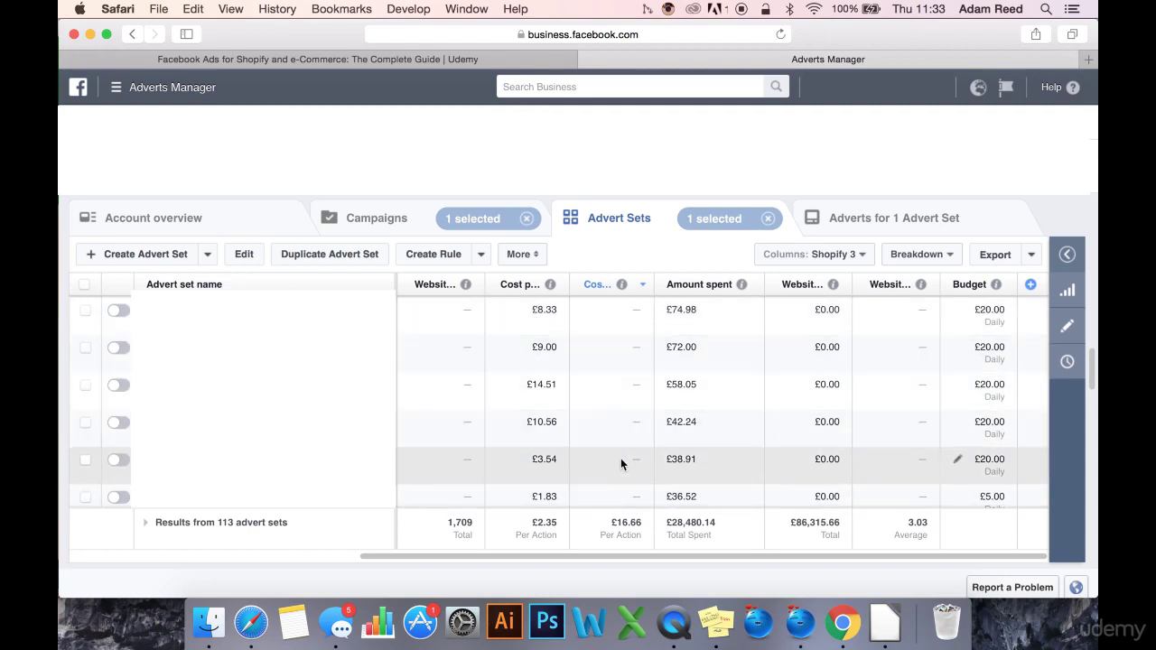
pyautogui.scroll(-2, 620, 457)
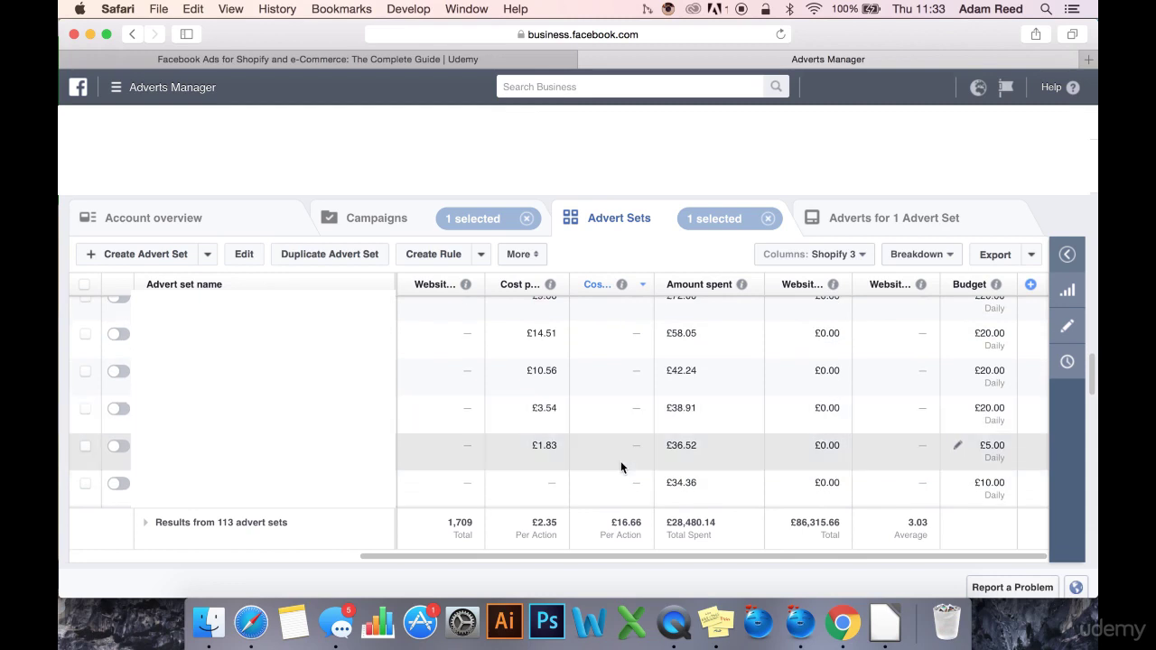
pyautogui.scroll(-1, 620, 467)
pyautogui.scroll(1, 608, 405)
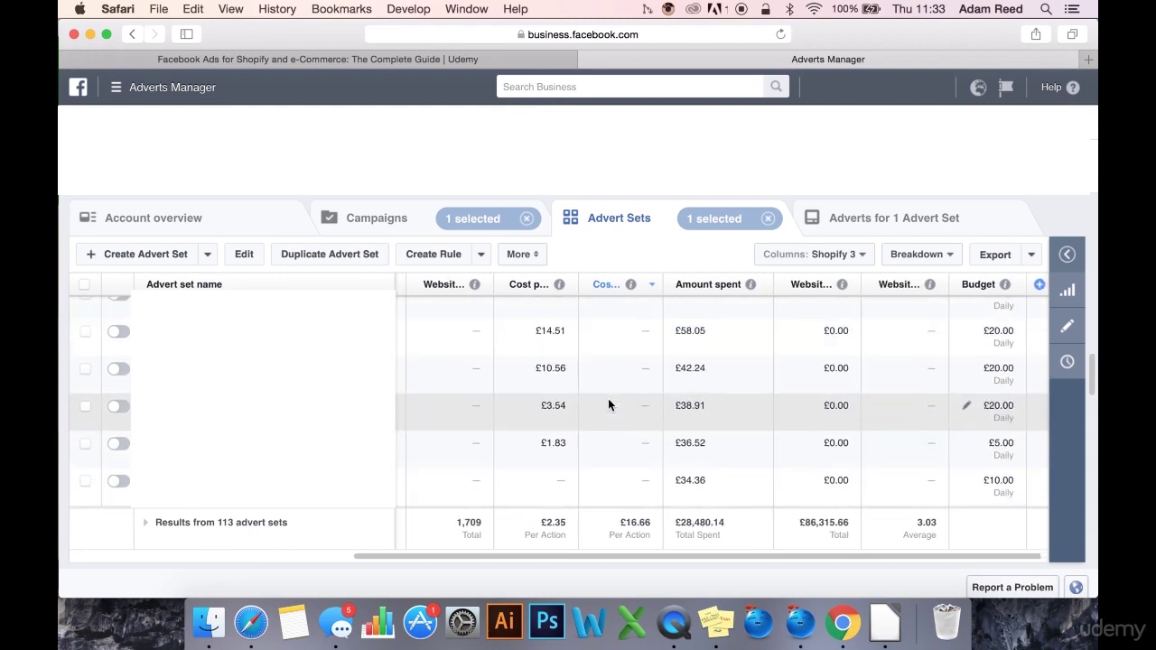
pyautogui.scroll(2, 607, 405)
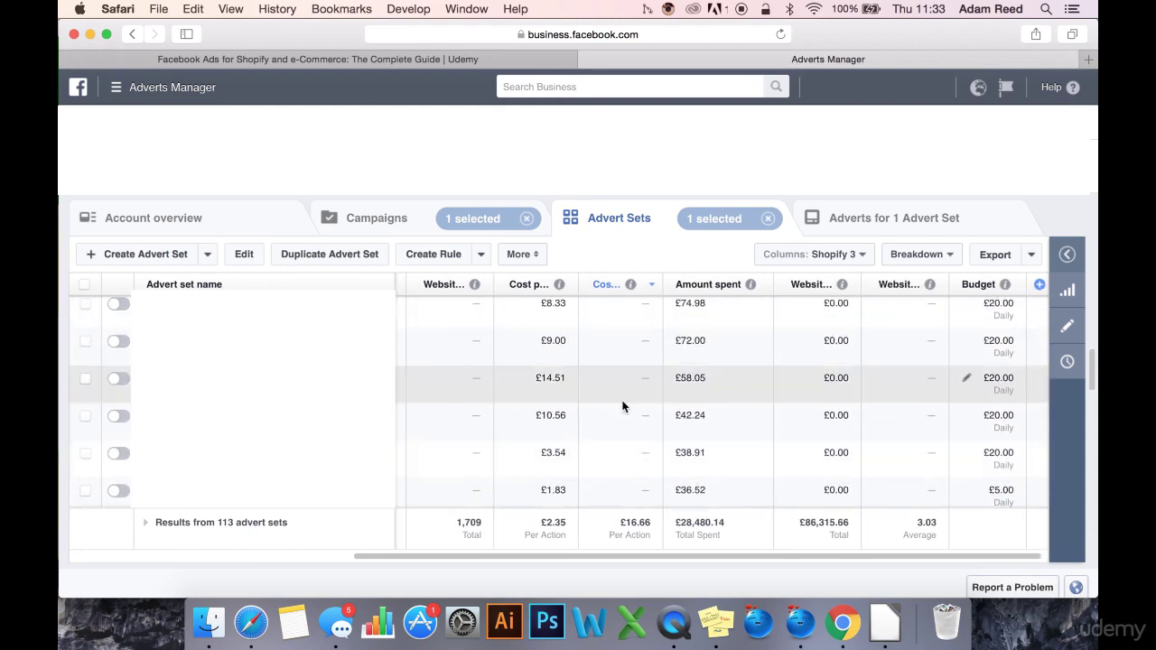
pyautogui.scroll(1, 634, 392)
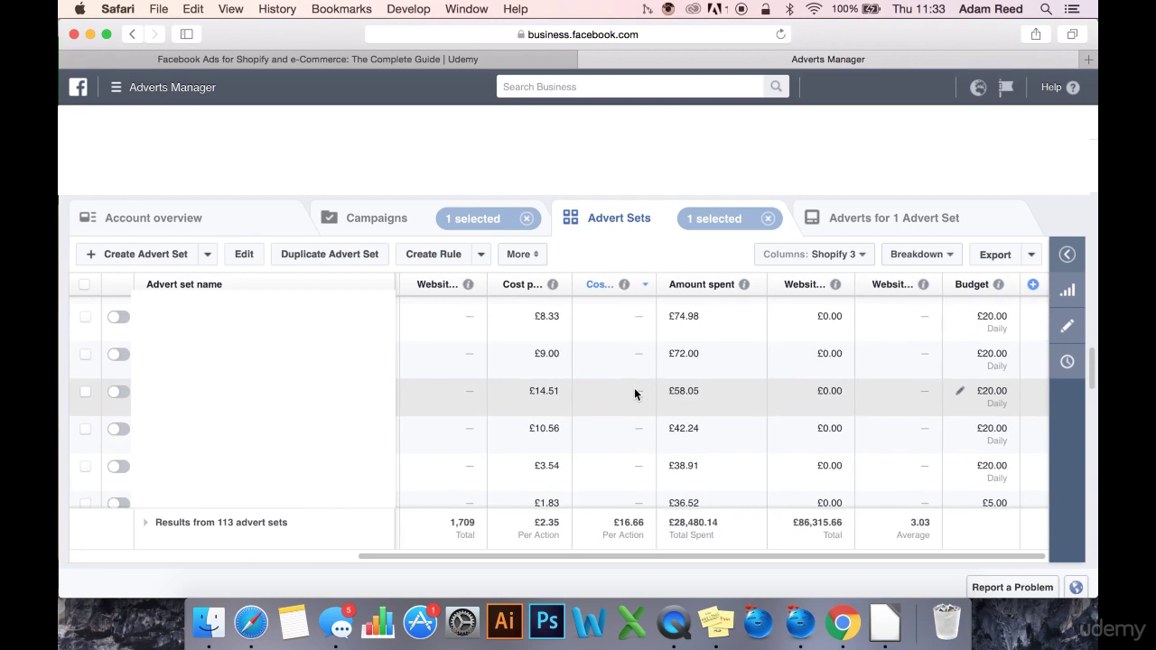
pyautogui.scroll(2, 634, 389)
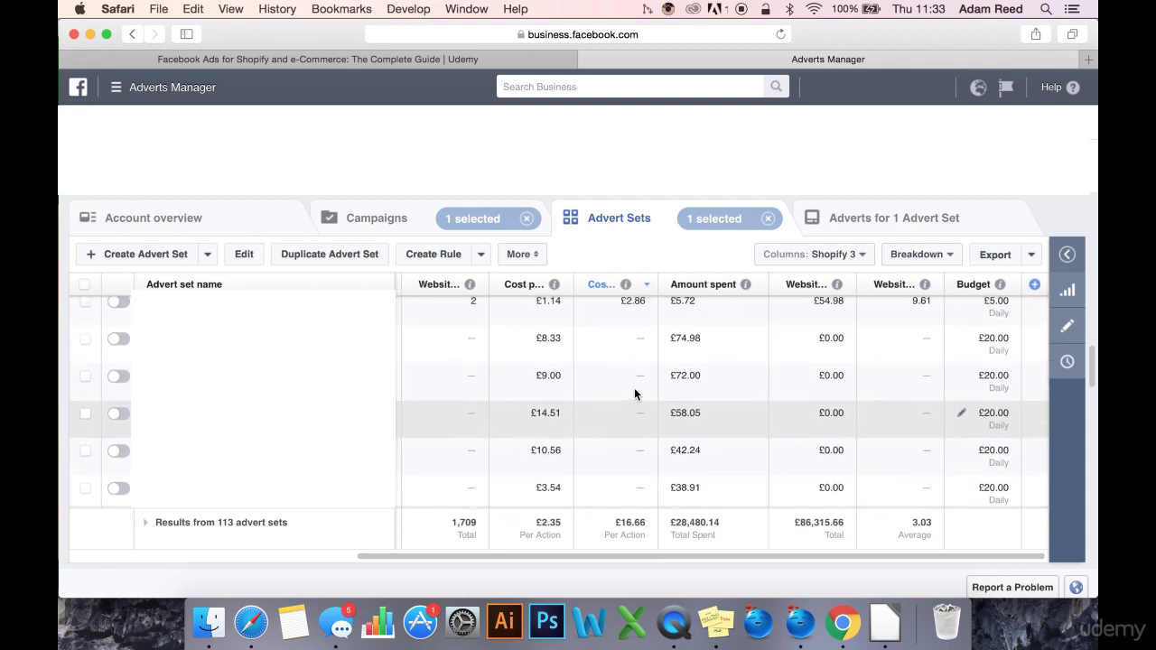
pyautogui.scroll(-1, 637, 361)
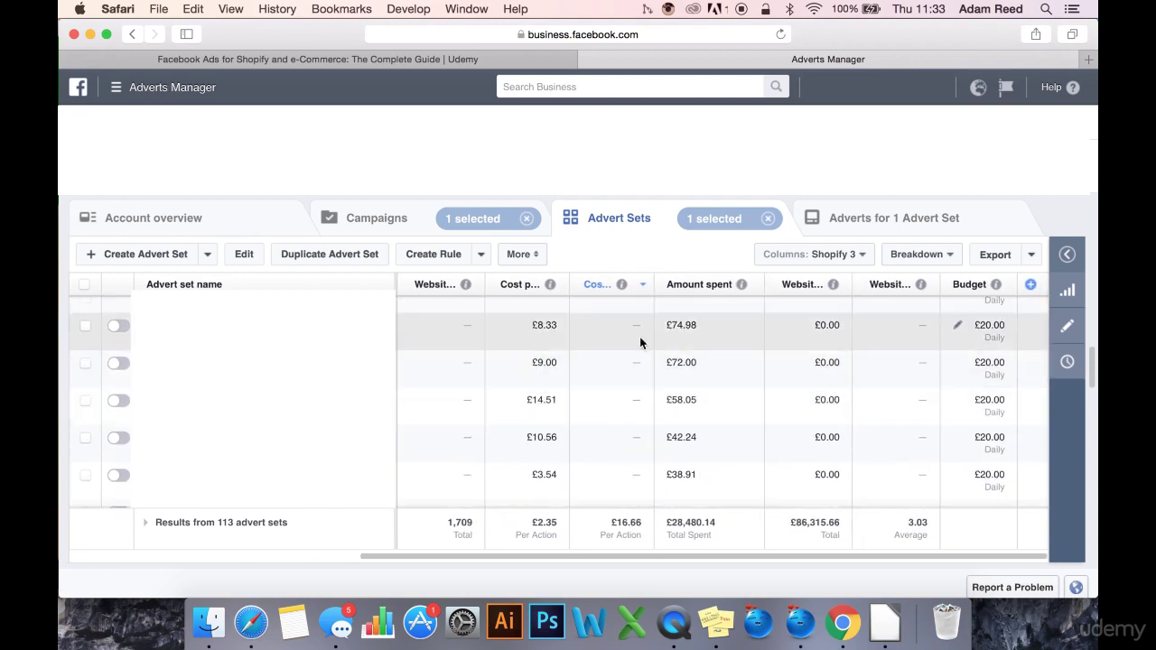
# Step: Select the first advert set without a cost per action and review the amounts spent on the non-converting sets below it
pyautogui.click(703, 325)
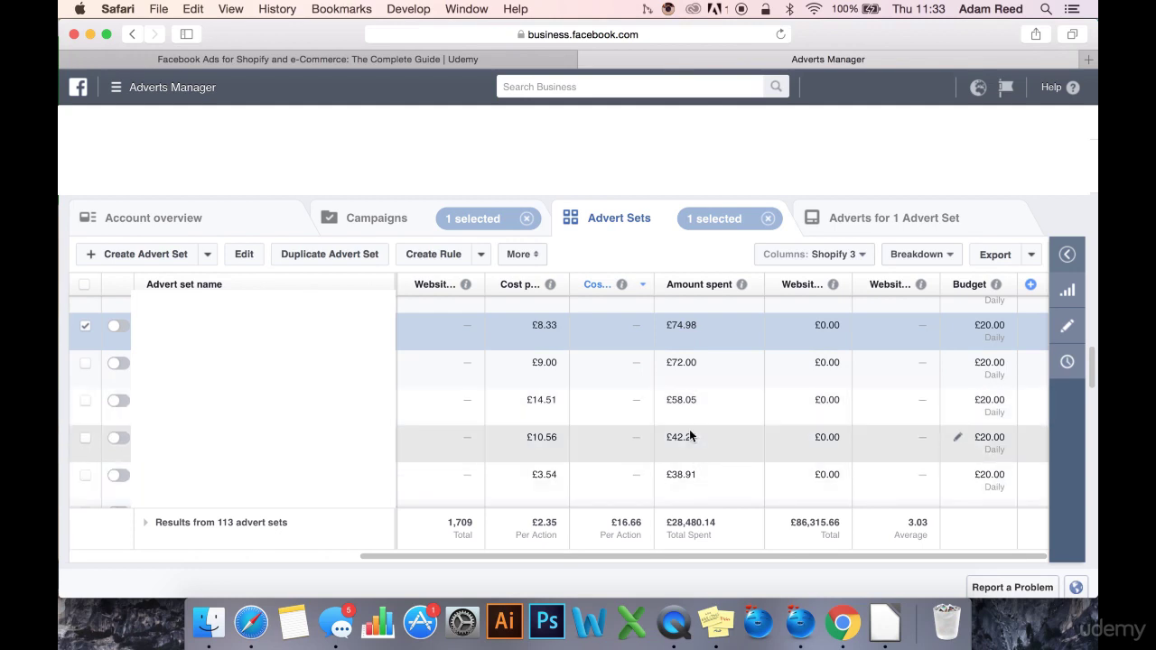
pyautogui.scroll(-3, 690, 438)
pyautogui.scroll(-5, 689, 436)
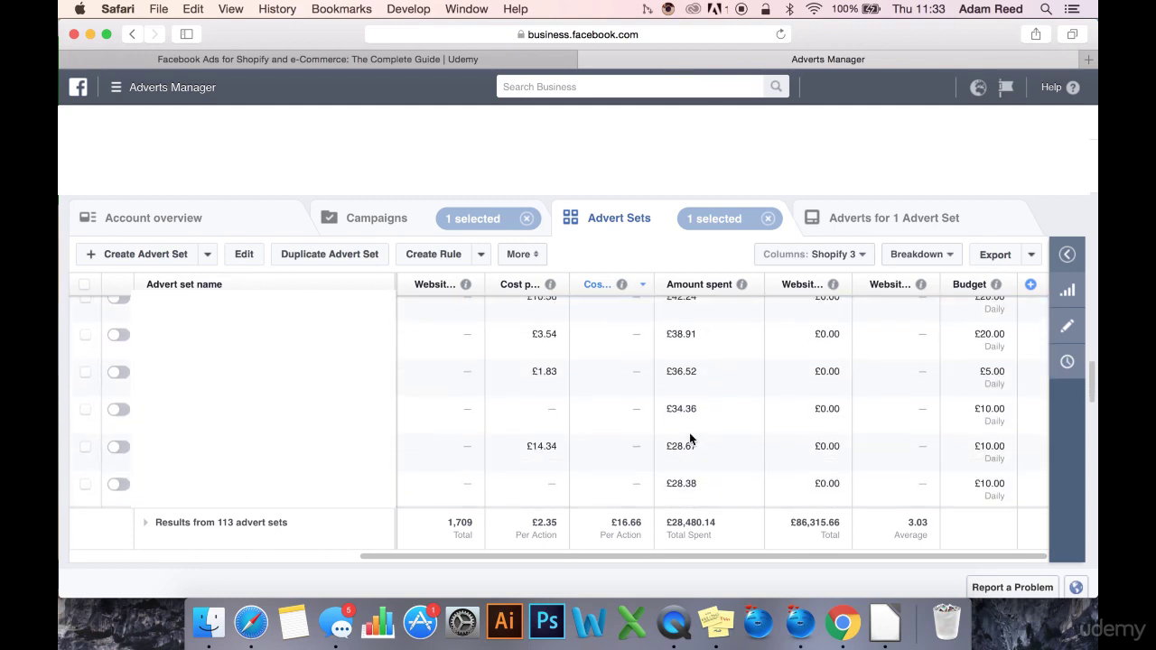
pyautogui.scroll(-5, 689, 437)
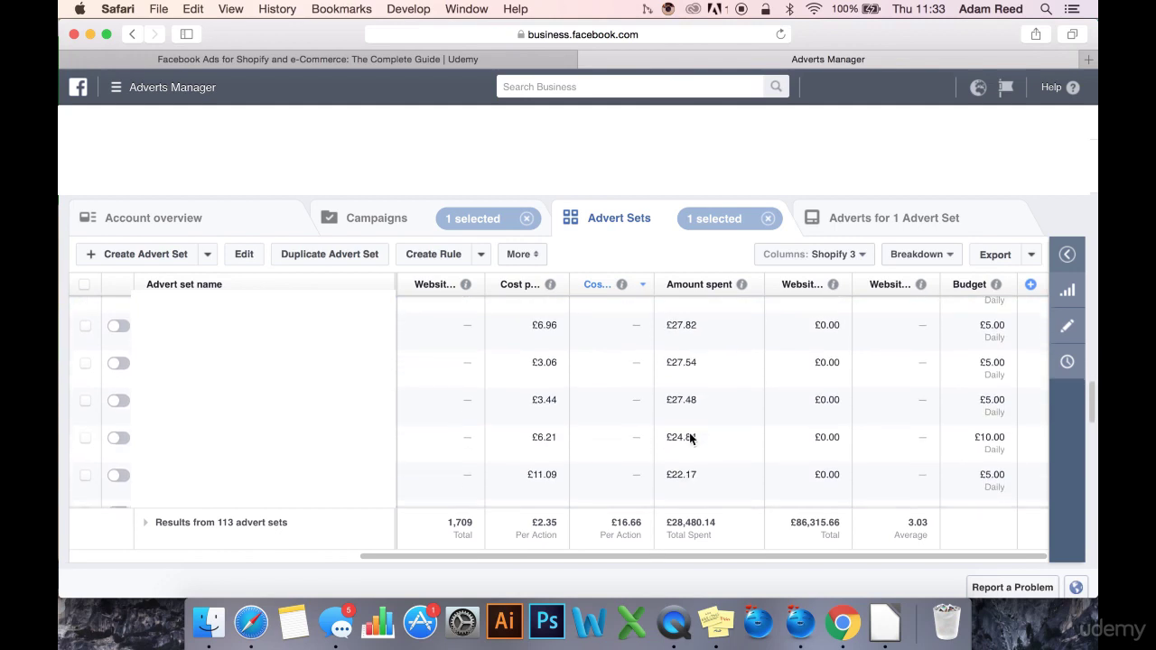
pyautogui.scroll(-6, 689, 438)
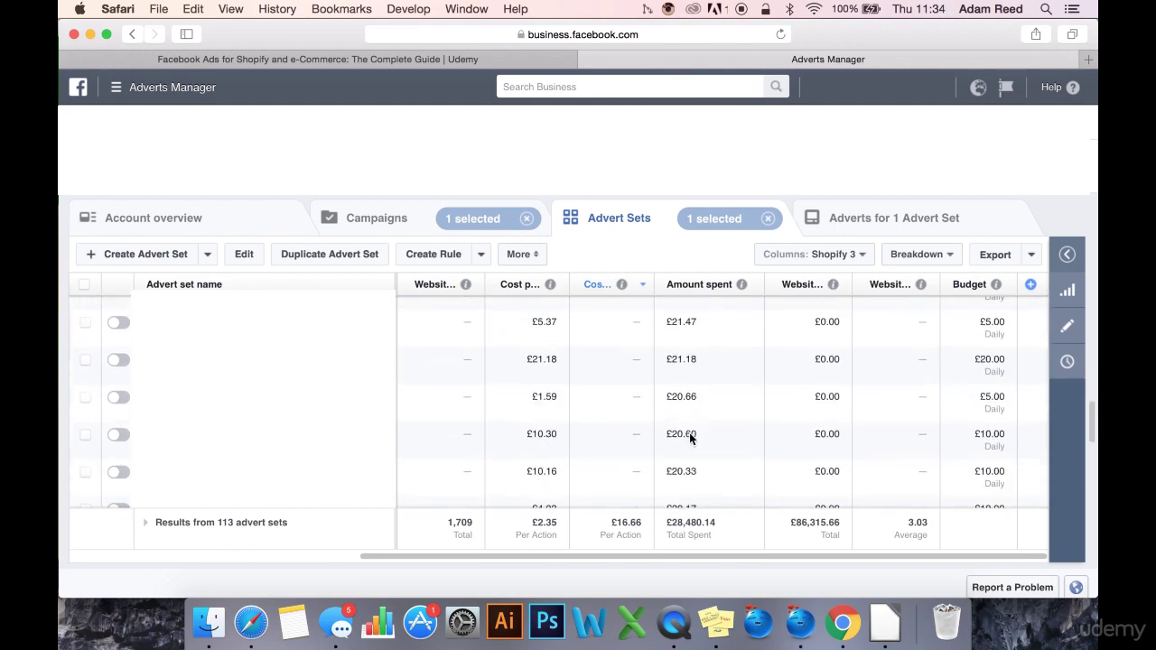
pyautogui.scroll(-2, 689, 438)
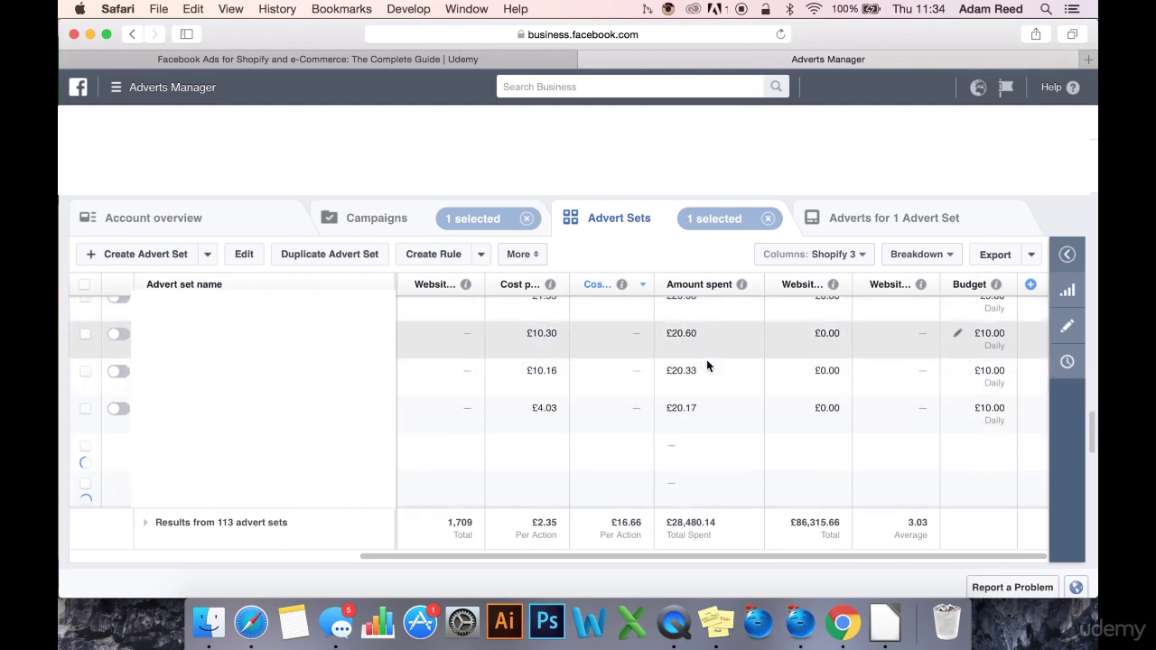
pyautogui.scroll(-2, 695, 442)
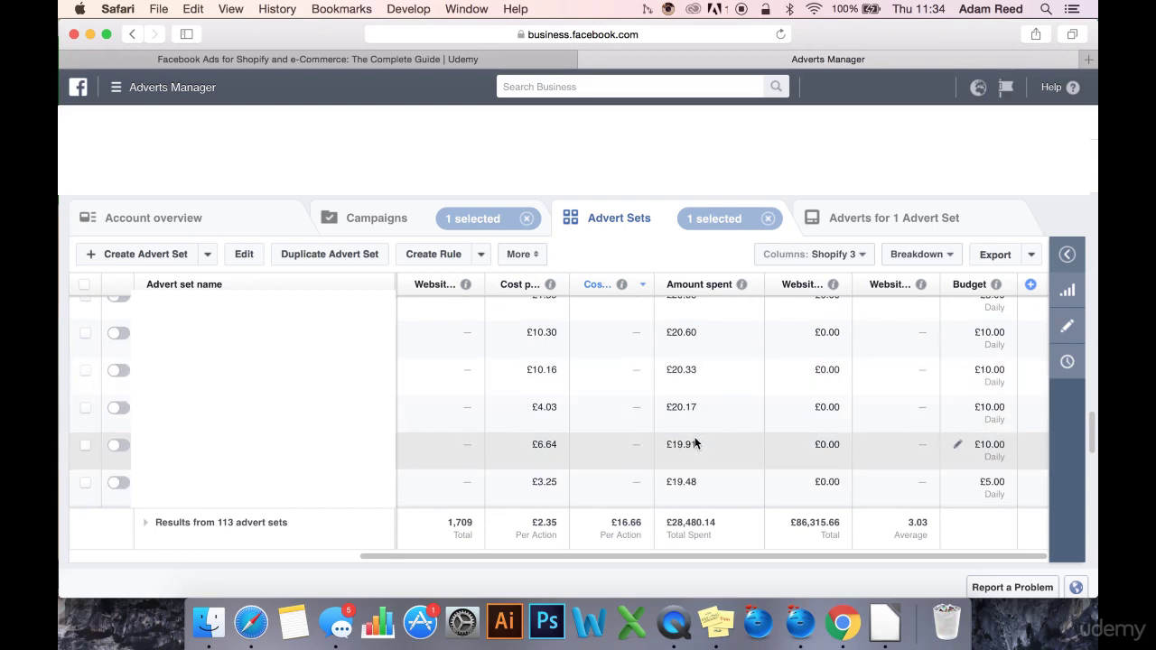
# Step: Review the amounts spent on the remaining advert sets without conversions, down to the end of the list
pyautogui.scroll(-5, 695, 443)
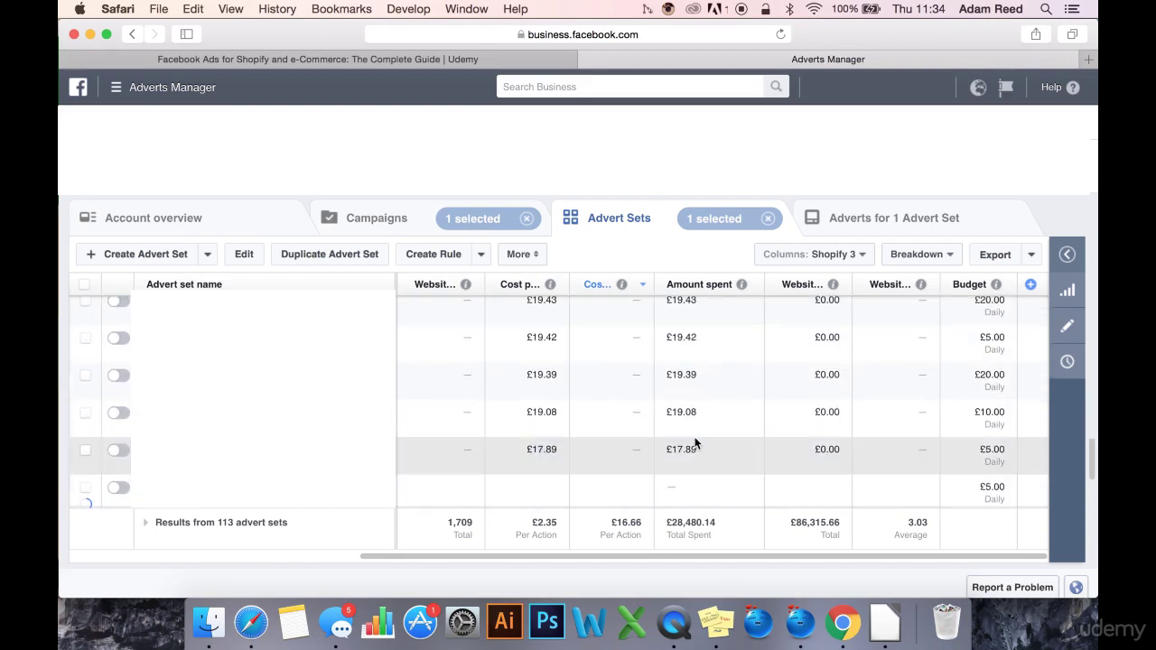
pyautogui.scroll(-3, 695, 443)
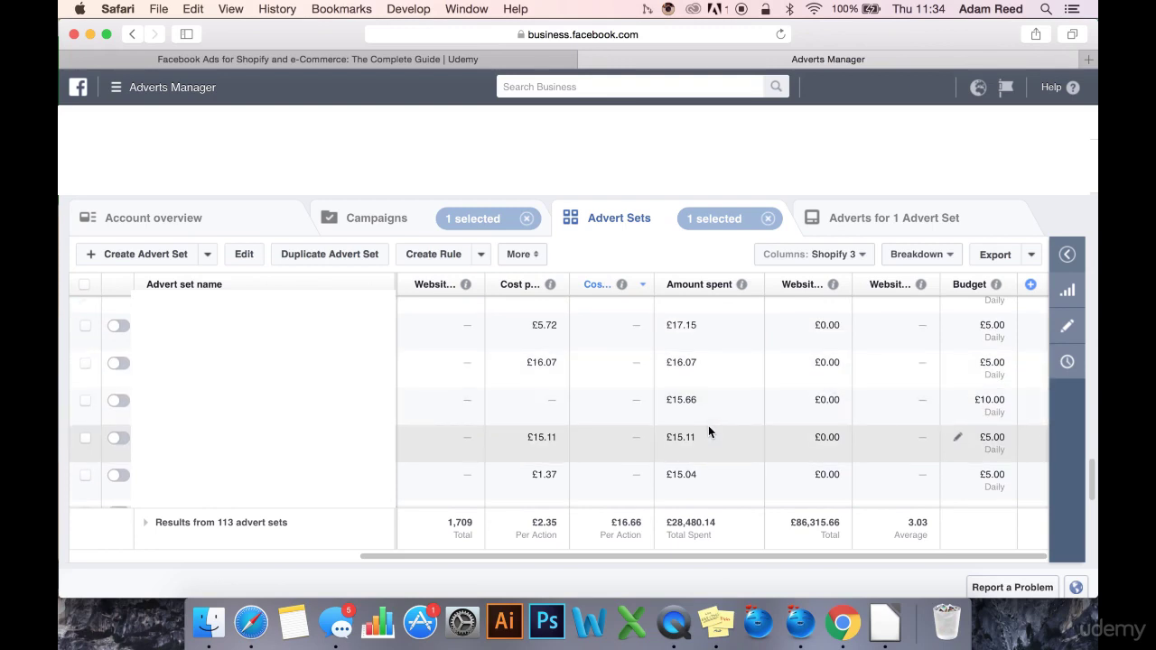
pyautogui.scroll(-2, 702, 416)
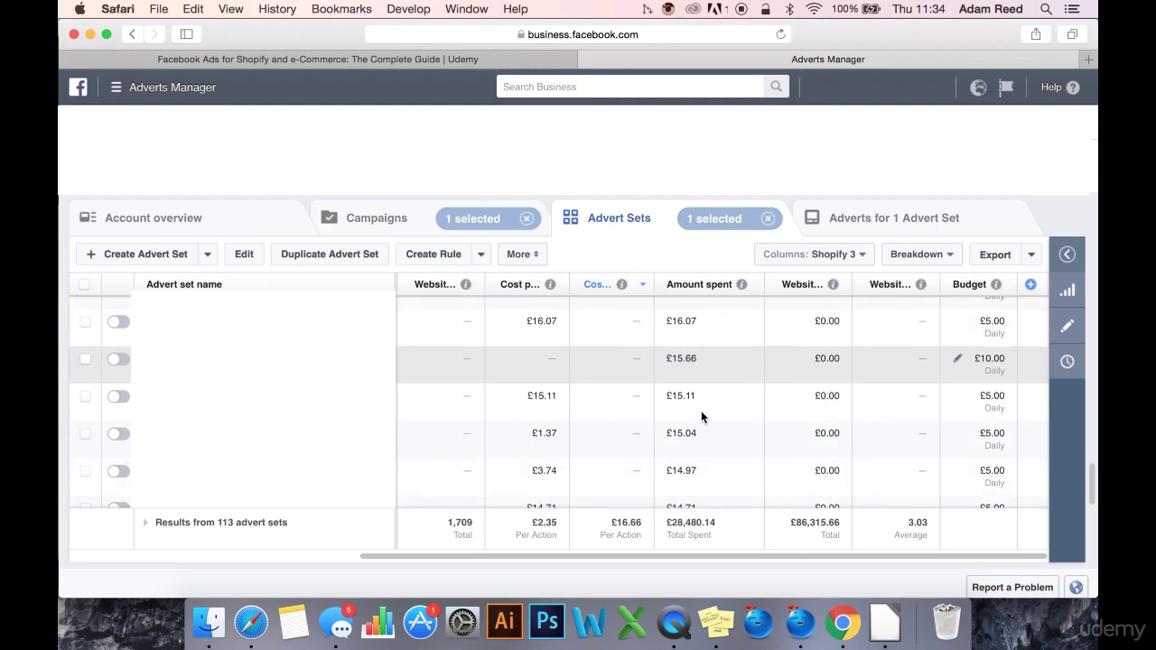
pyautogui.scroll(-2, 698, 432)
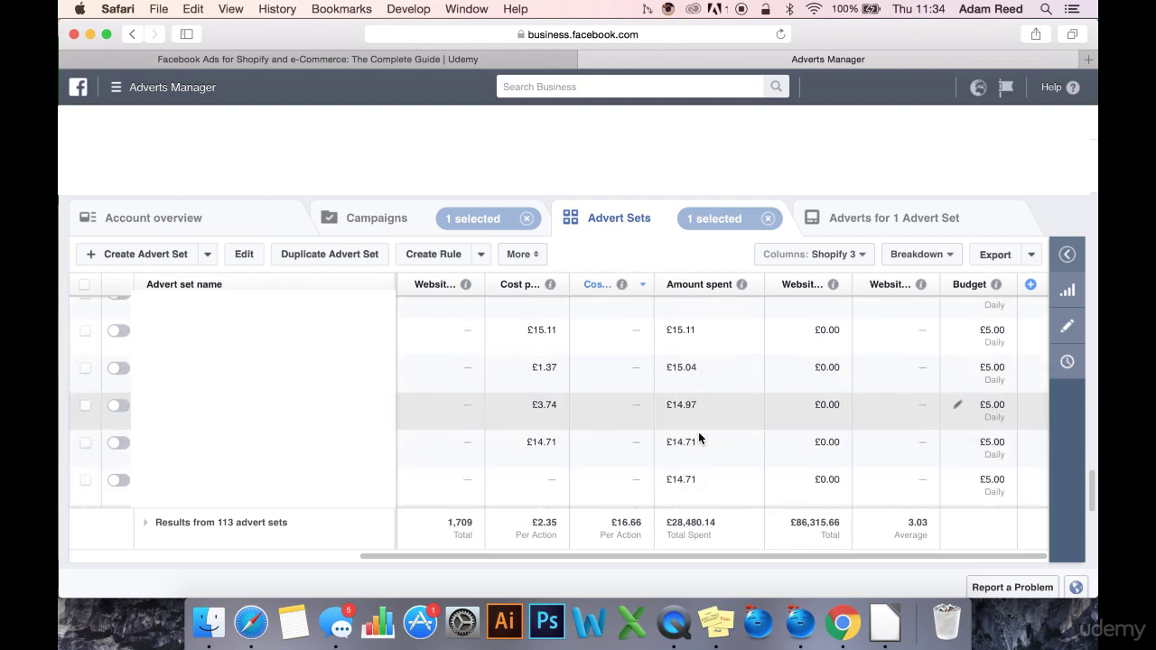
pyautogui.scroll(-3, 698, 432)
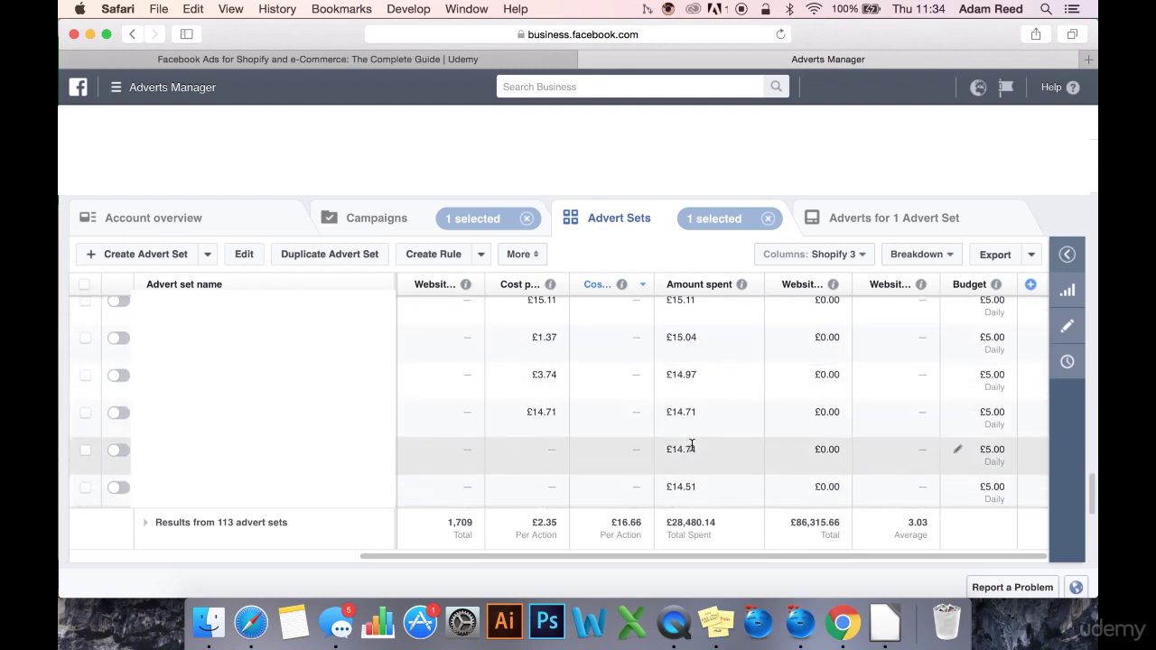
pyautogui.scroll(-1, 694, 442)
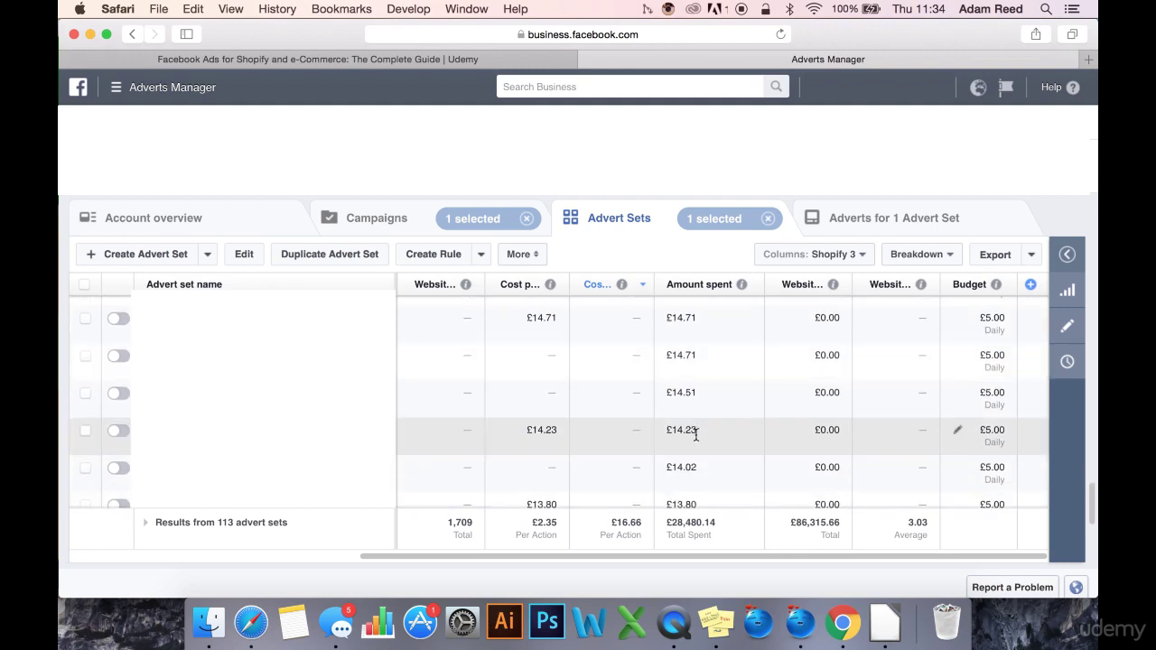
pyautogui.scroll(-1, 692, 443)
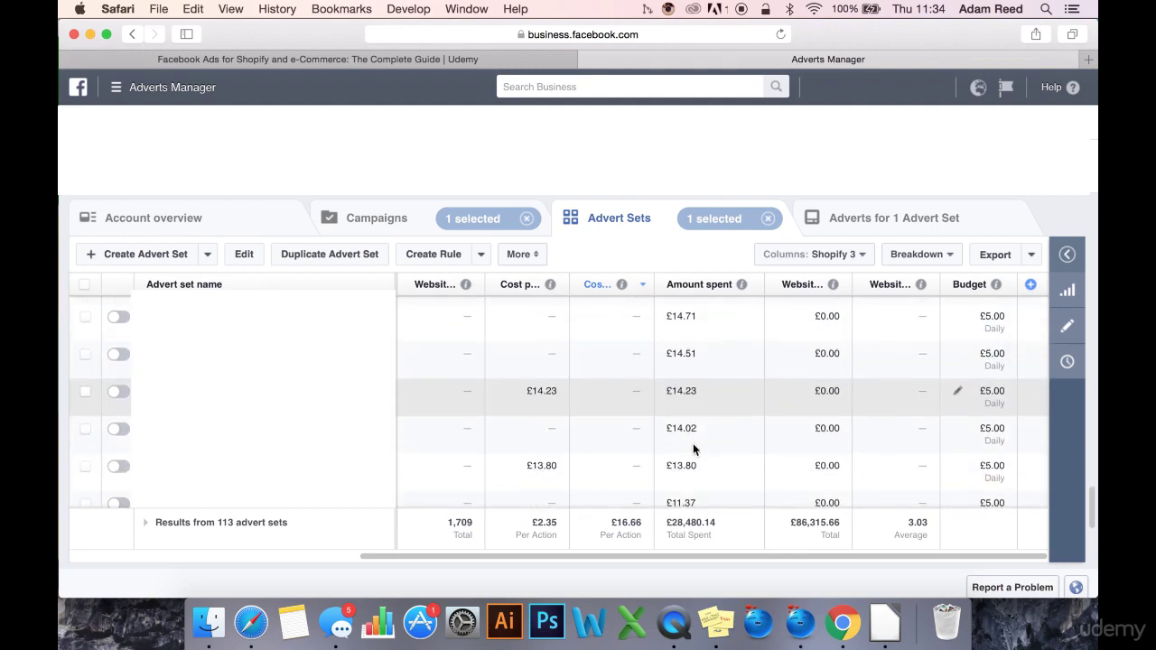
pyautogui.scroll(-1, 693, 443)
pyautogui.scroll(-1, 693, 444)
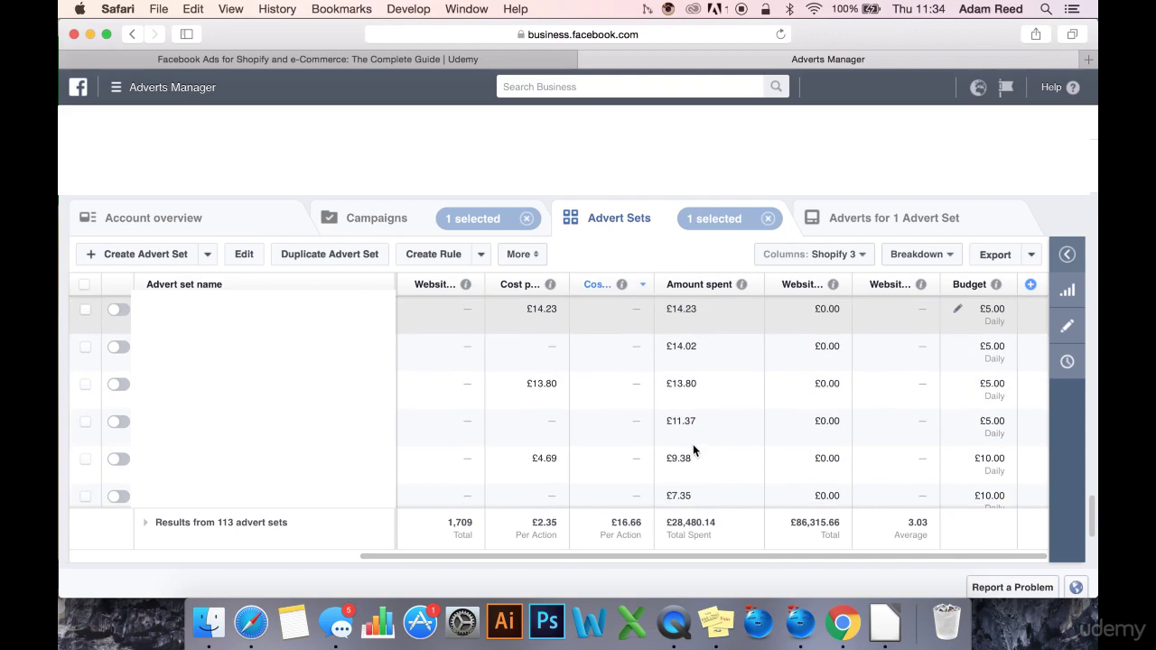
pyautogui.scroll(-4, 692, 444)
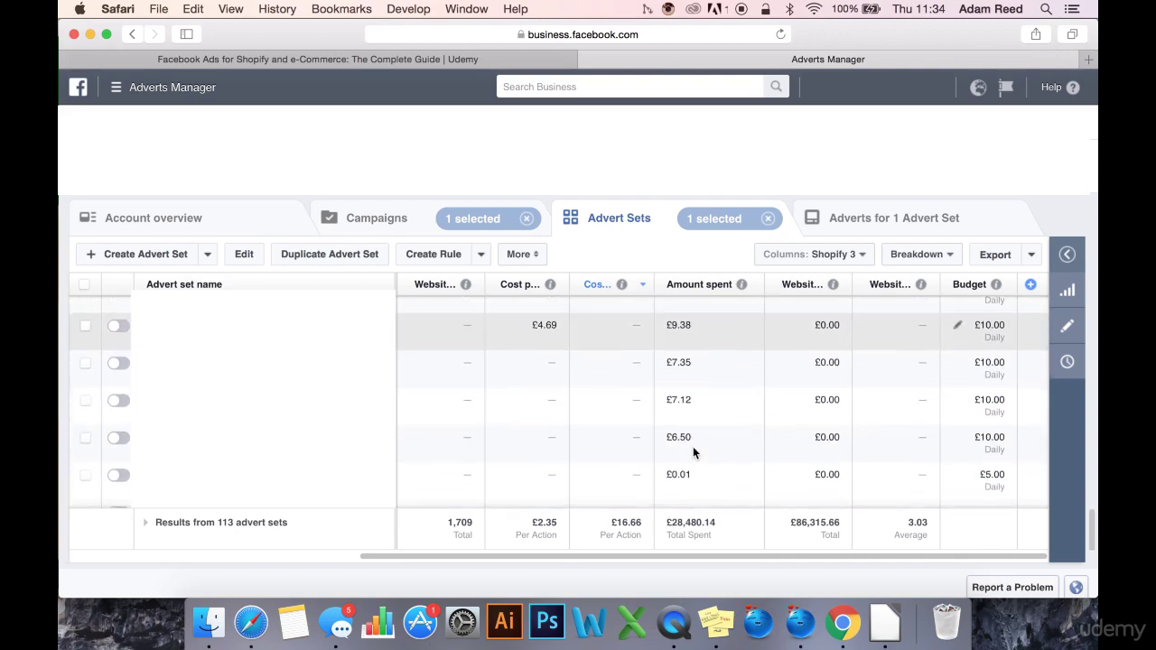
pyautogui.scroll(-3, 693, 446)
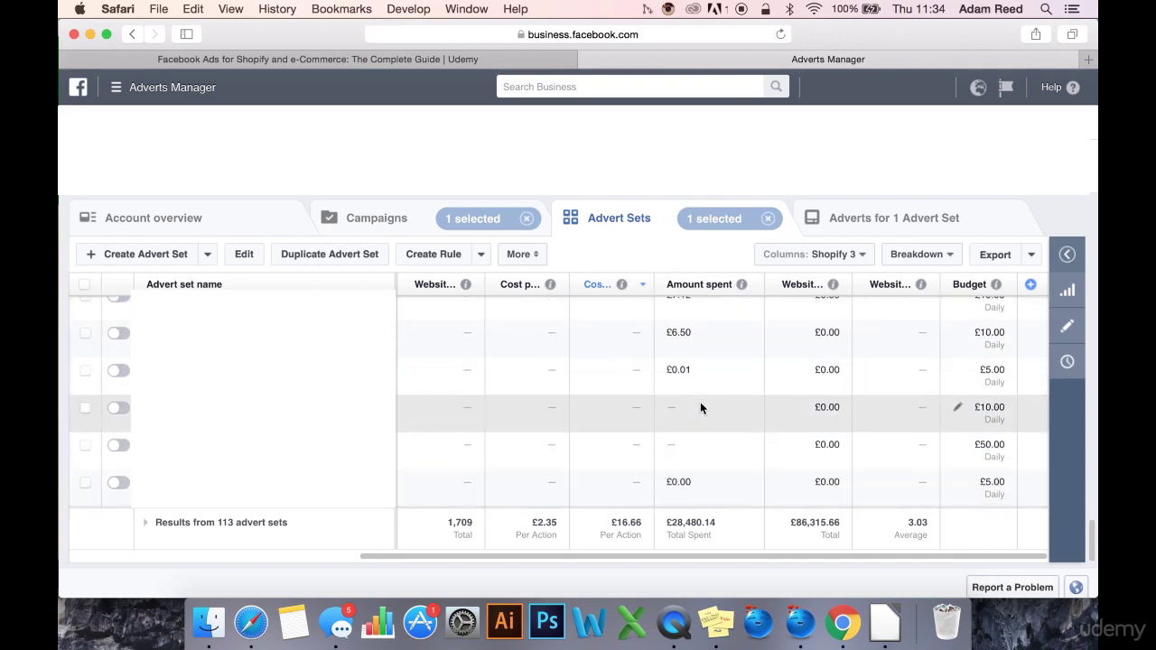
pyautogui.scroll(-1, 701, 408)
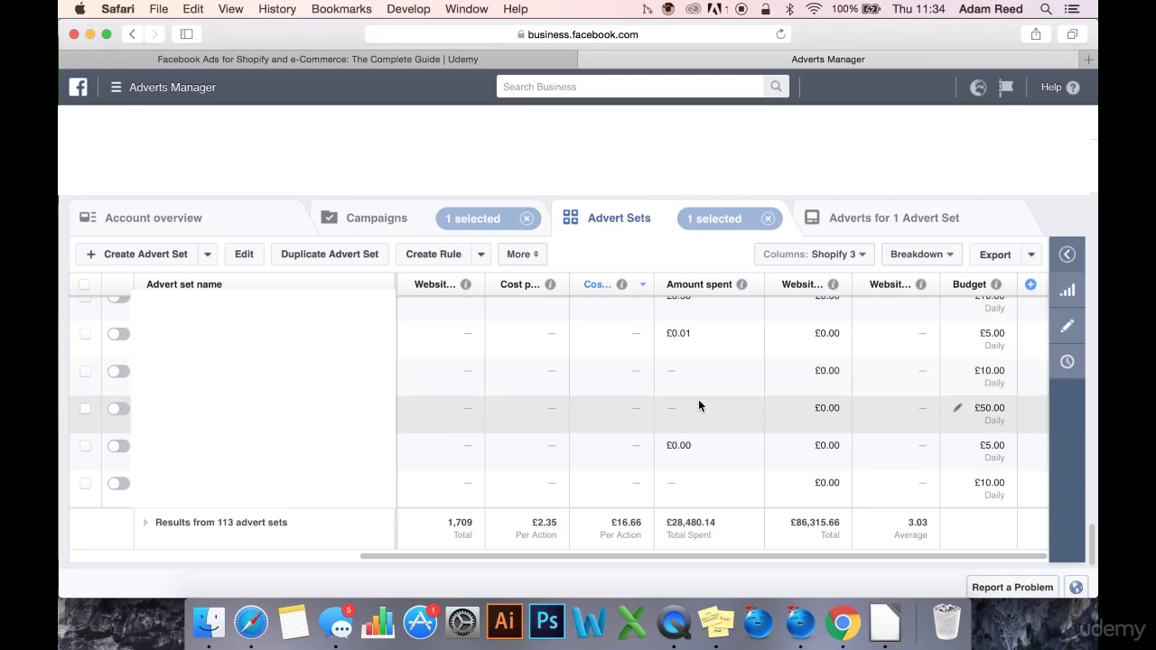
# Step: Return to the advert sets with the highest cost per action at the start of the list
pyautogui.scroll(10, 700, 406)
pyautogui.hscroll(-1, 700, 395)
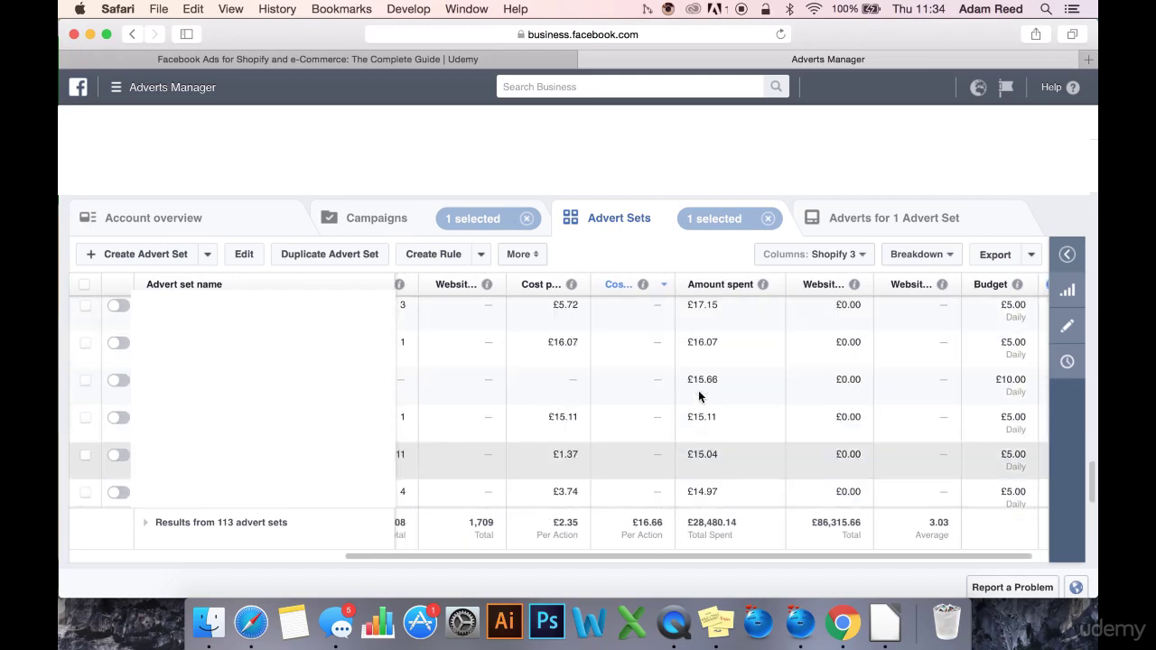
pyautogui.scroll(10, 698, 396)
pyautogui.hscroll(-1, 698, 396)
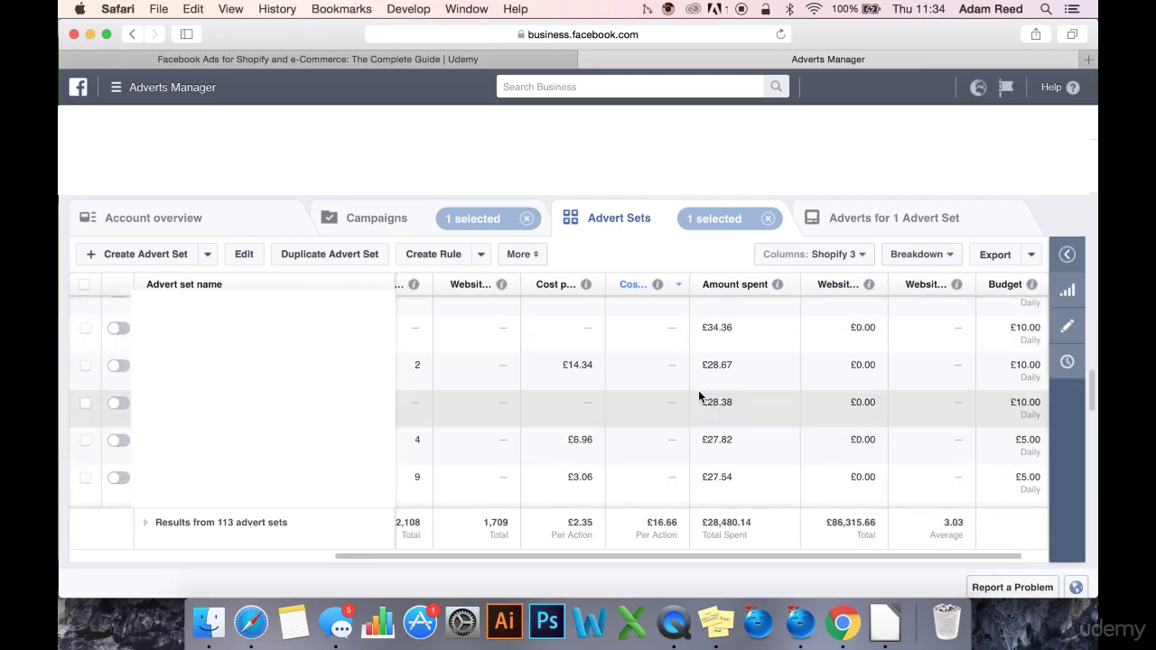
pyautogui.scroll(10, 698, 390)
pyautogui.hscroll(1, 704, 384)
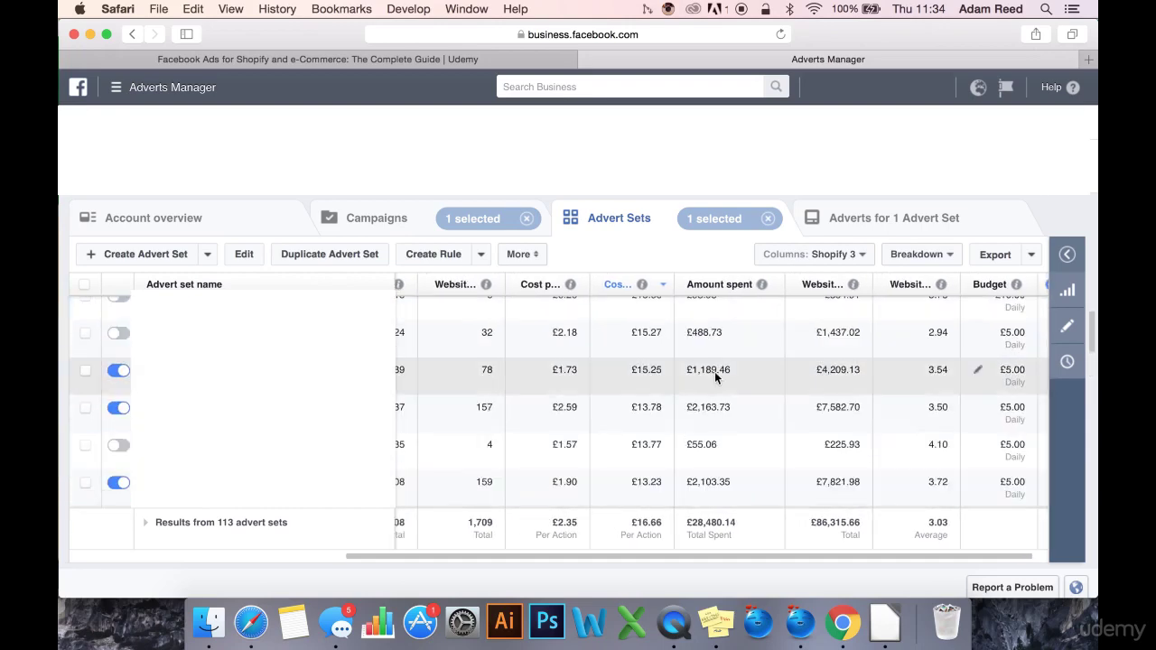
pyautogui.scroll(10, 715, 372)
pyautogui.hscroll(-1, 718, 363)
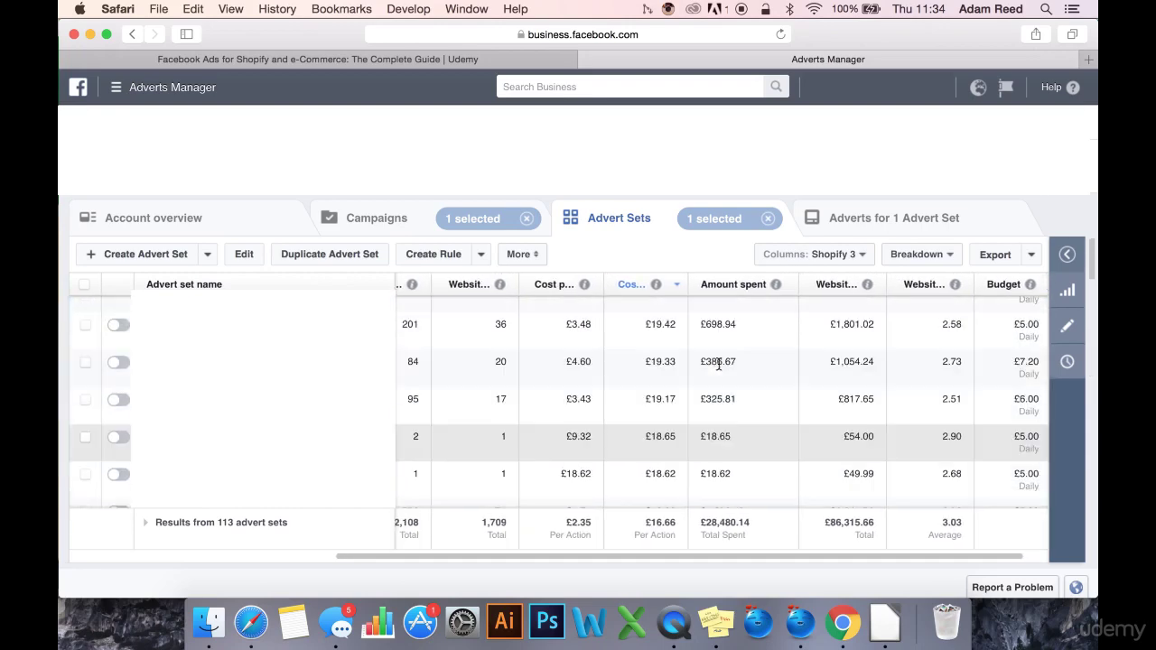
pyautogui.scroll(10, 719, 363)
pyautogui.hscroll(1, 719, 363)
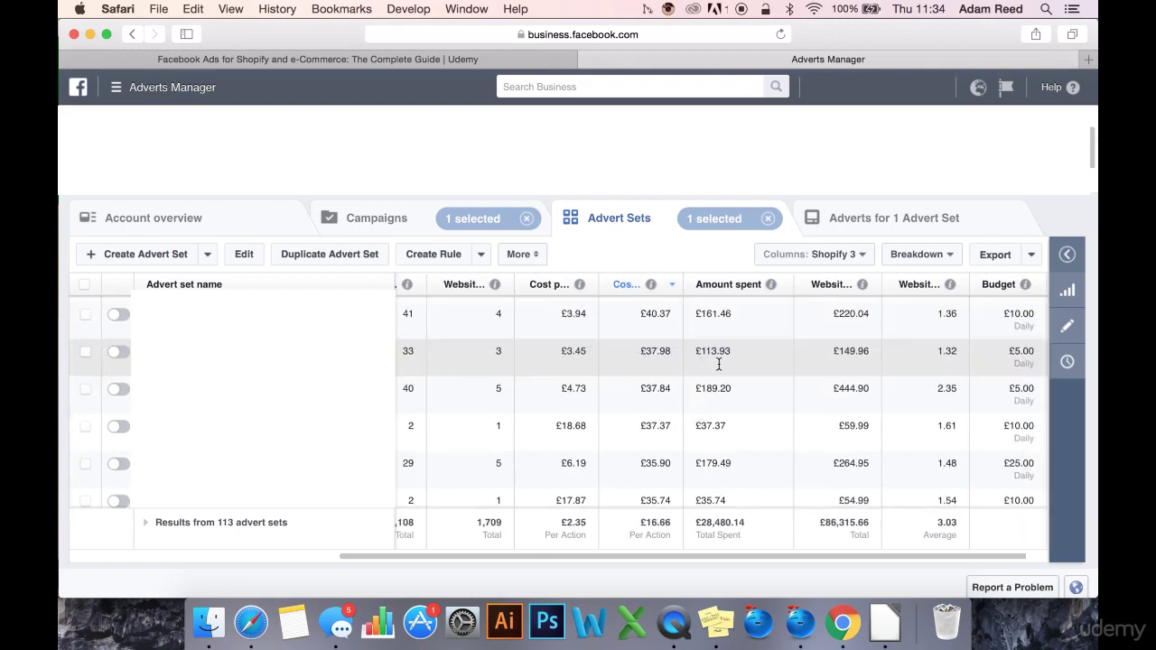
pyautogui.scroll(5, 719, 362)
pyautogui.hscroll(2, 719, 363)
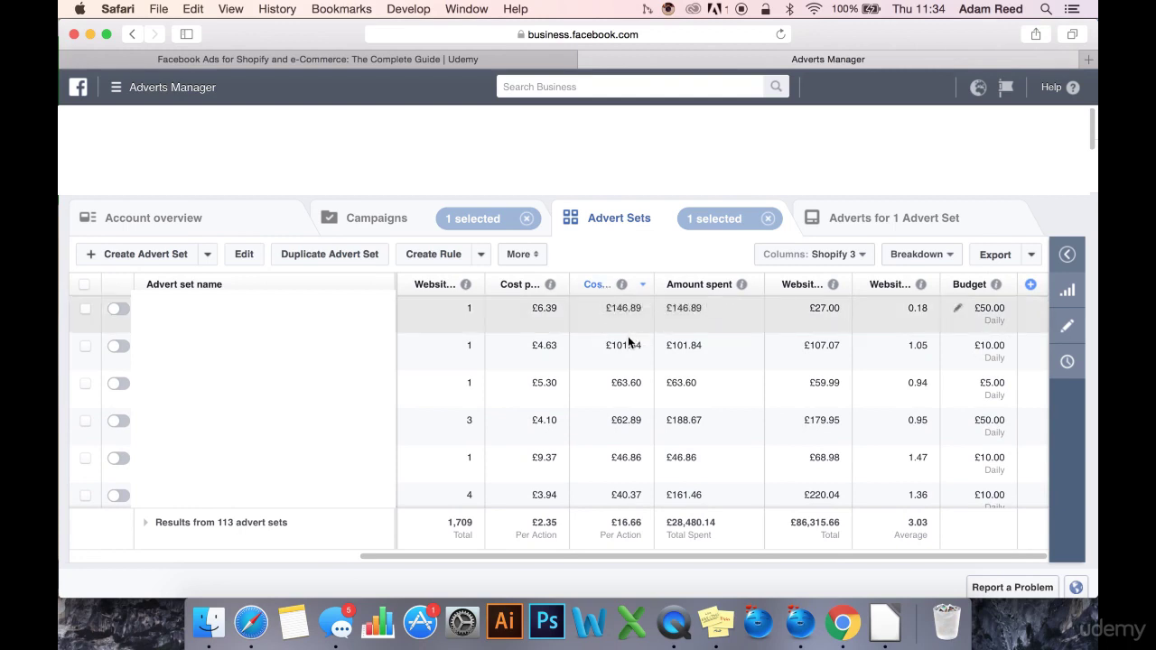
# Step: Compare the CPM, CPC, website actions and cost per action of the most expensive advert sets
pyautogui.hscroll(-3, 632, 343)
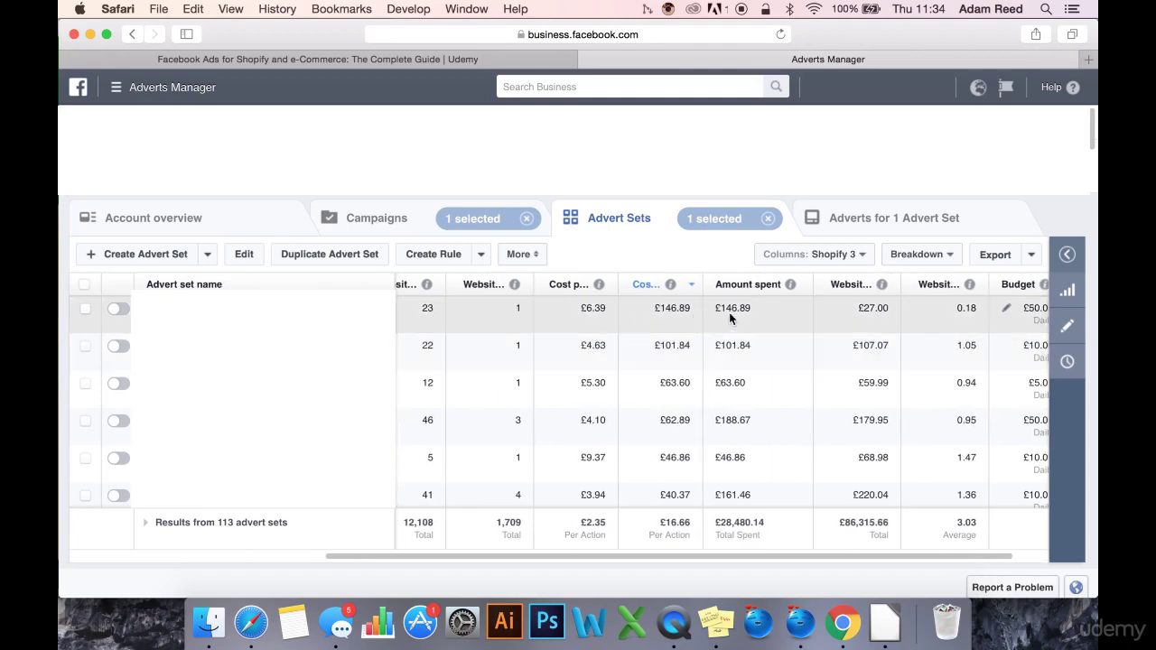
pyautogui.hscroll(-6, 729, 312)
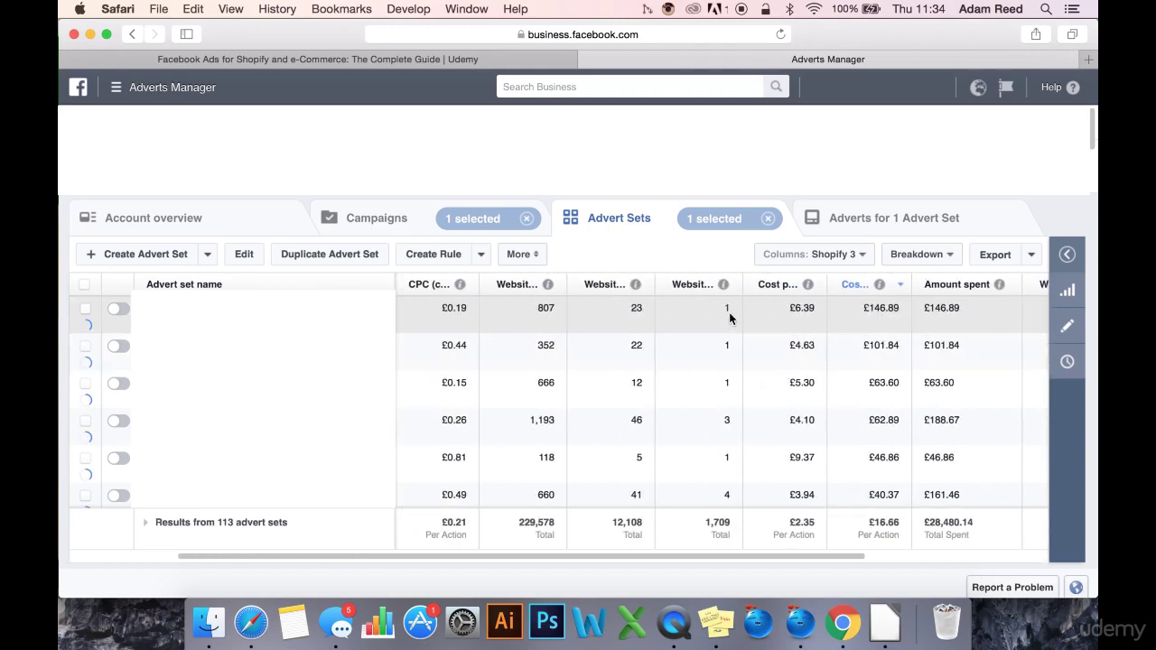
pyautogui.hscroll(-8, 728, 312)
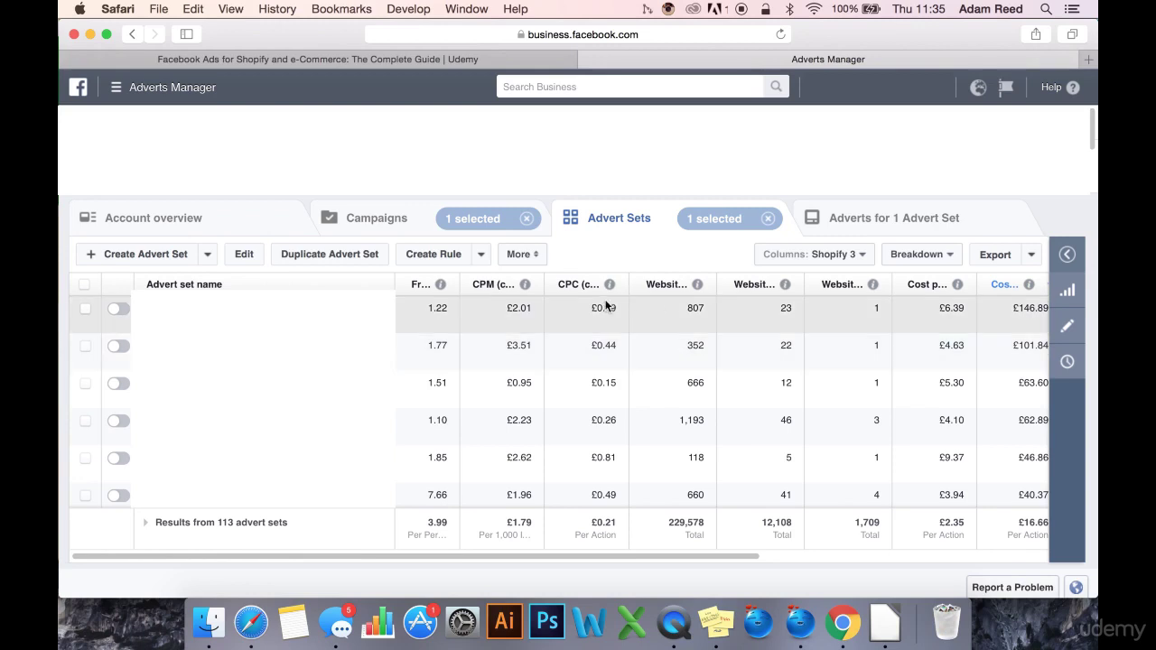
pyautogui.hscroll(2, 764, 313)
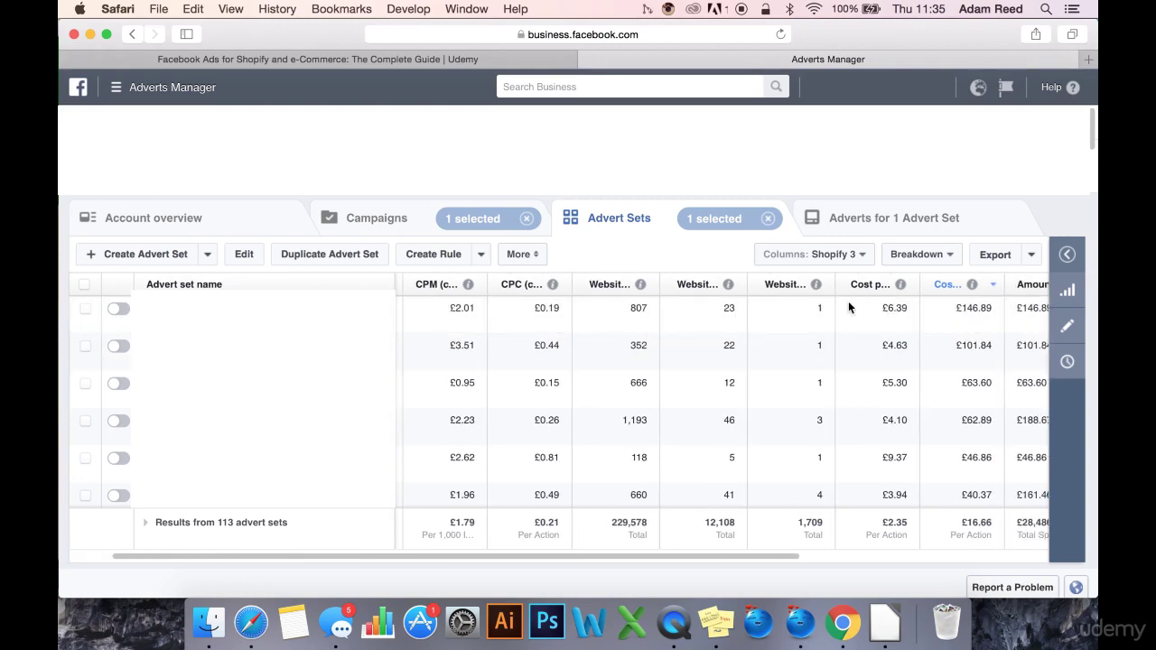
pyautogui.hscroll(-2, 890, 308)
pyautogui.hscroll(2, 892, 308)
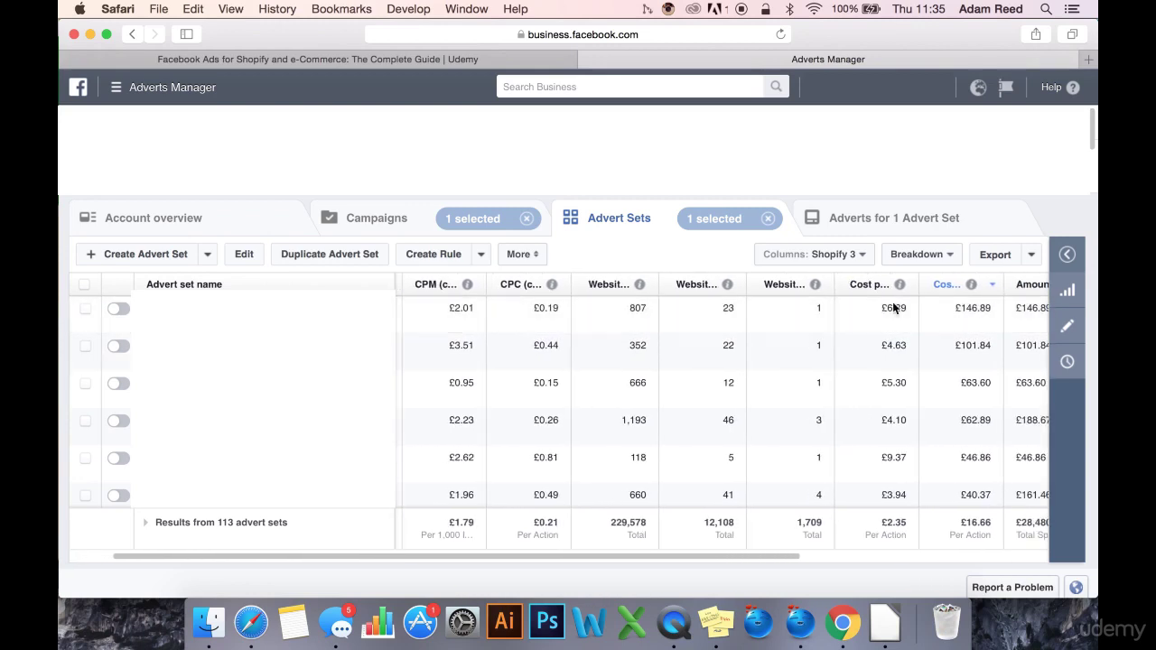
# Step: Sort the advert sets by on/off status with the active ones first, and check their costs per action
pyautogui.click(942, 286)
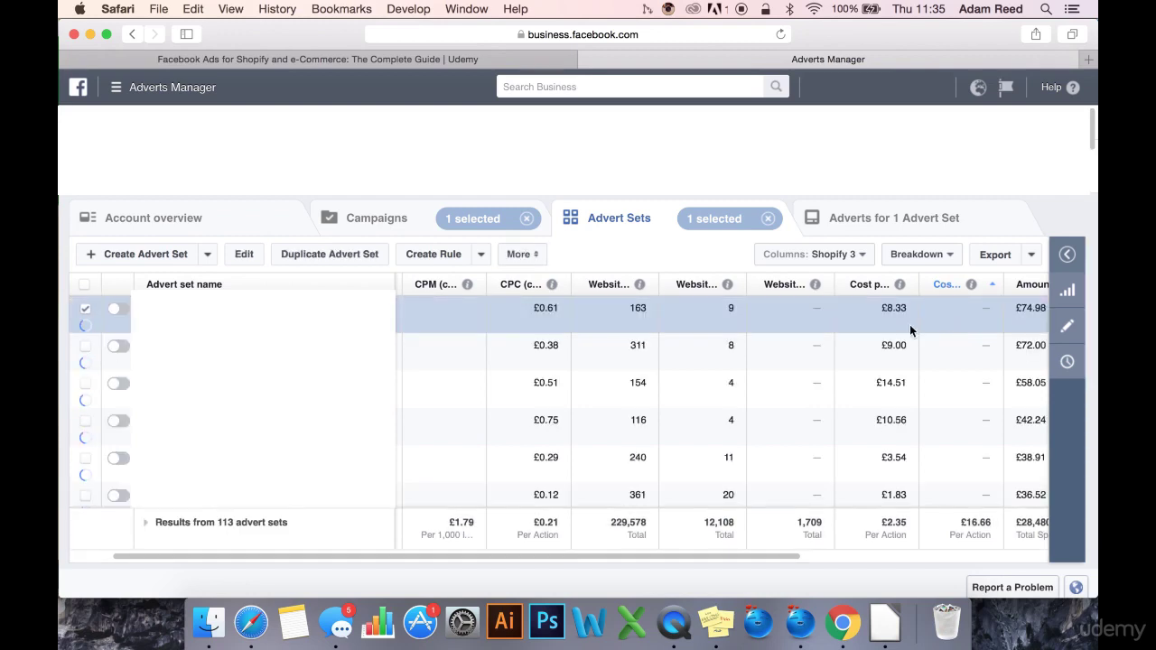
pyautogui.scroll(-10, 864, 405)
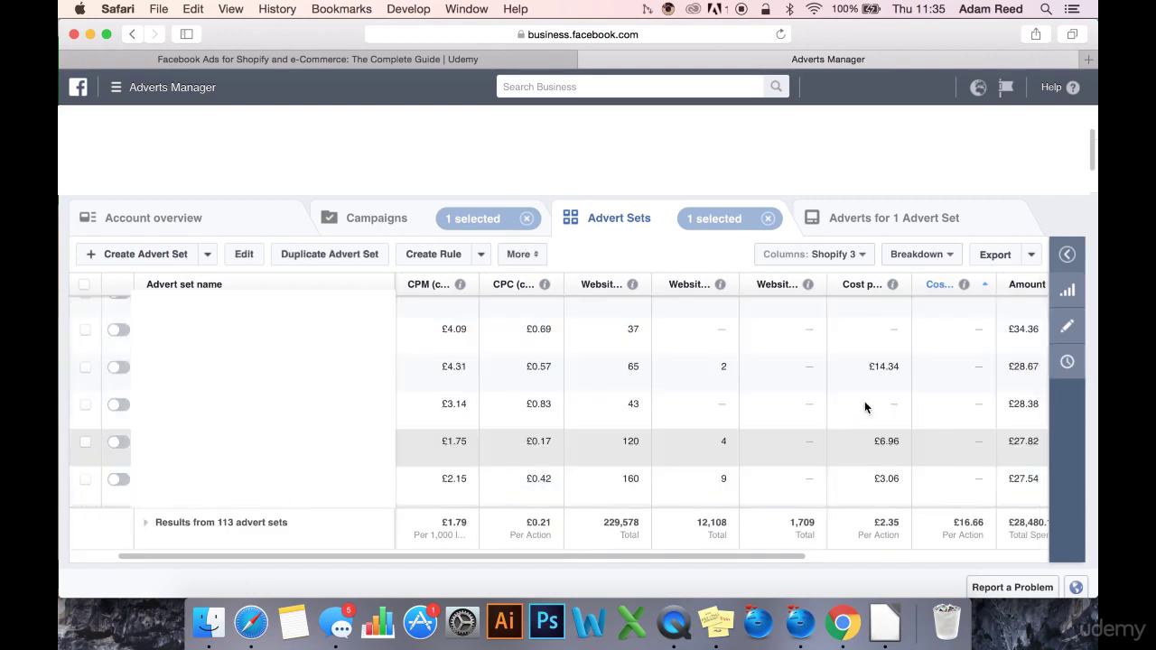
pyautogui.click(113, 286)
pyautogui.scroll(1, 736, 367)
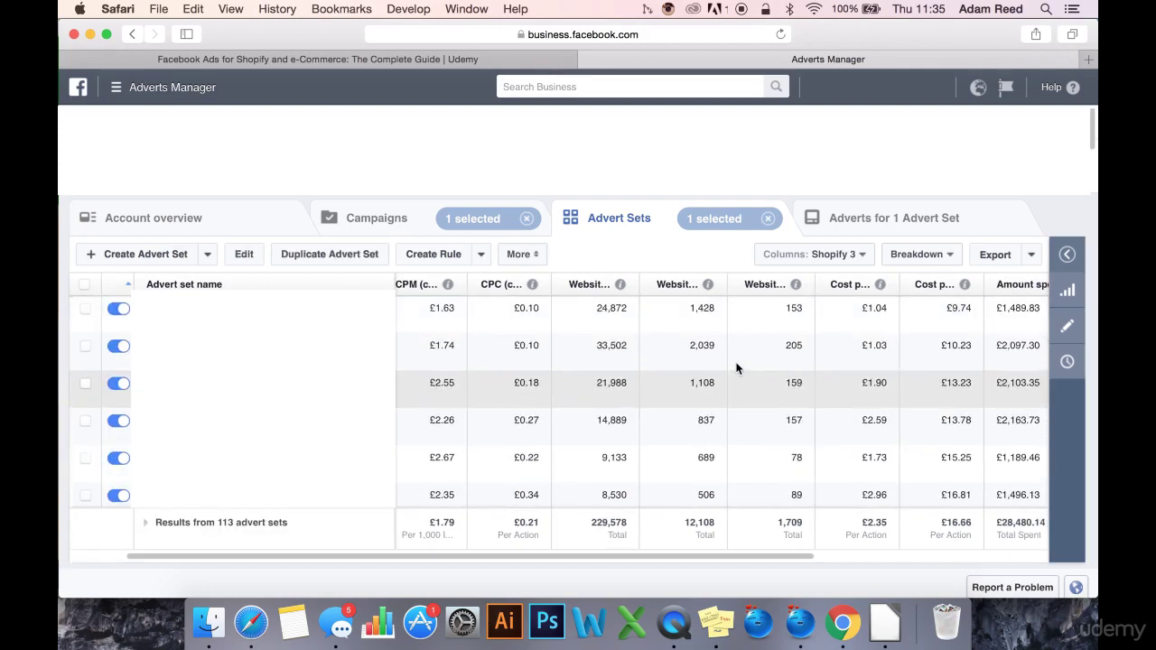
pyautogui.hscroll(2, 736, 367)
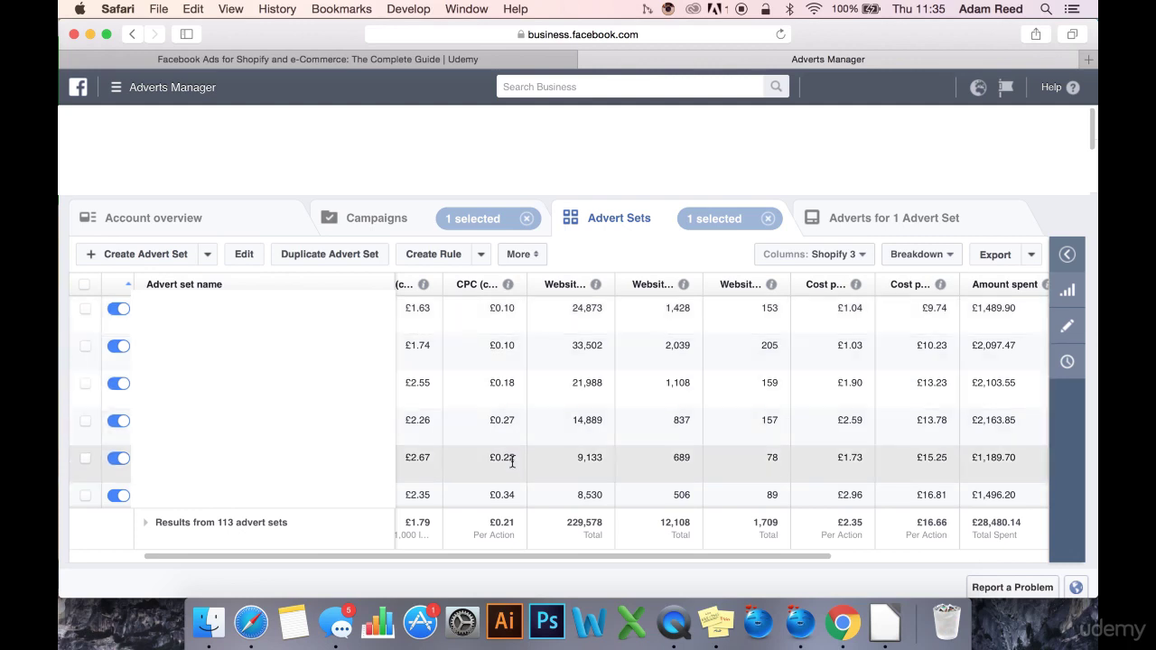
# Step: Select the active advert set costing £16.81 per action to examine its CPC and website actions
pyautogui.scroll(-3, 512, 461)
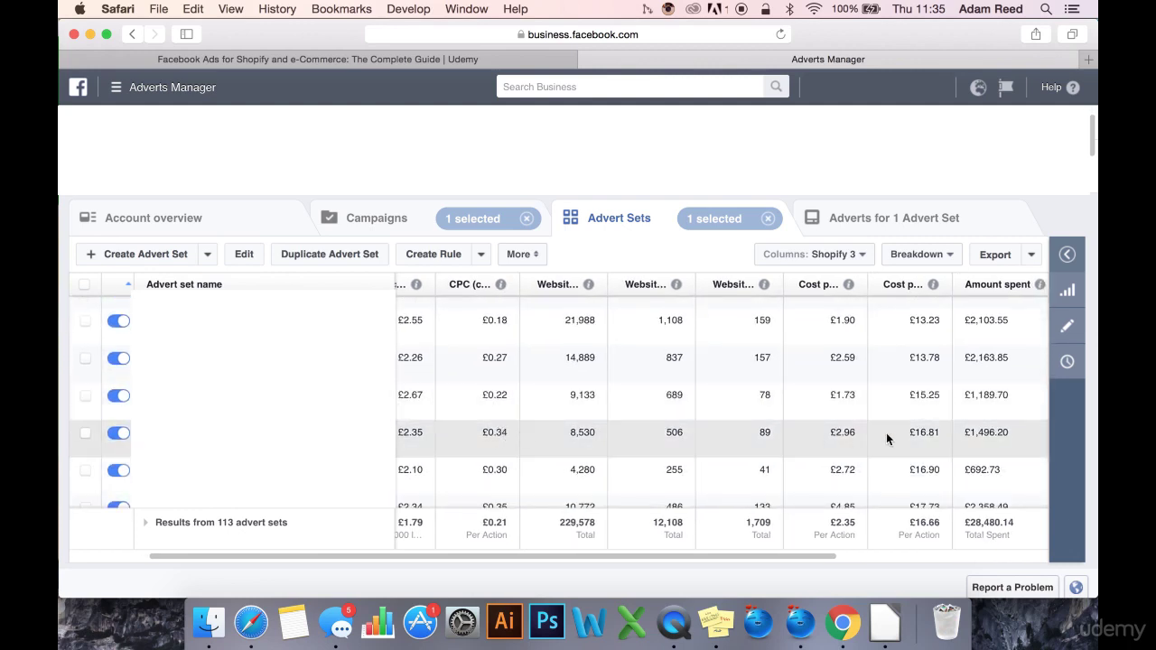
pyautogui.click(937, 432)
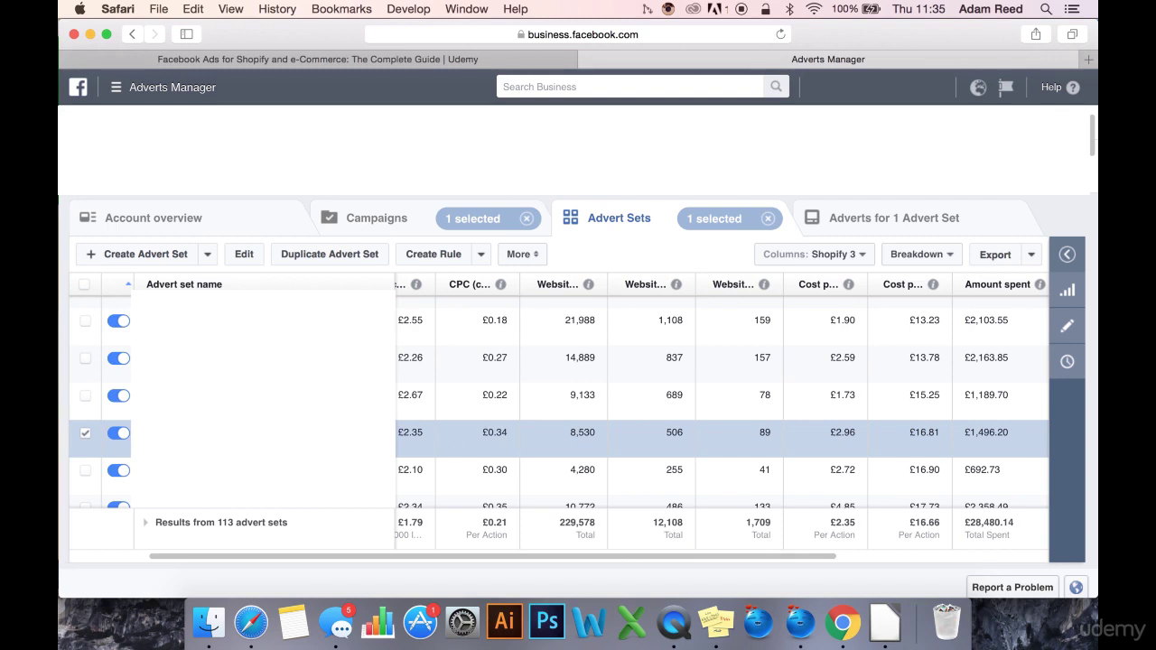
pyautogui.click(85, 432)
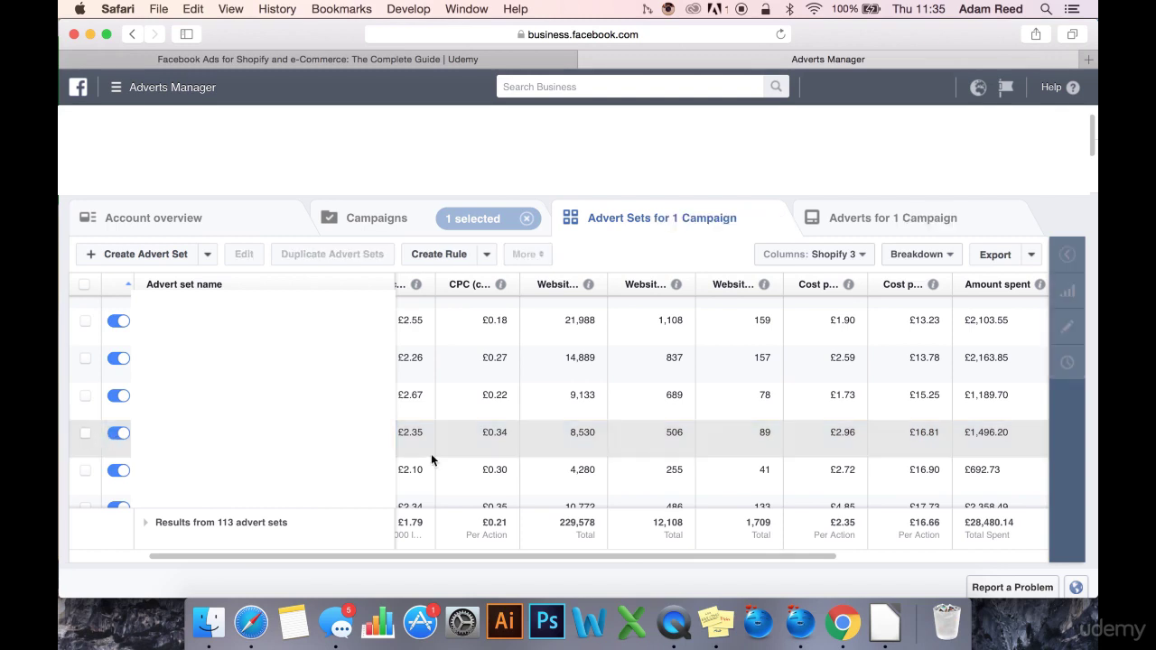
pyautogui.click(493, 433)
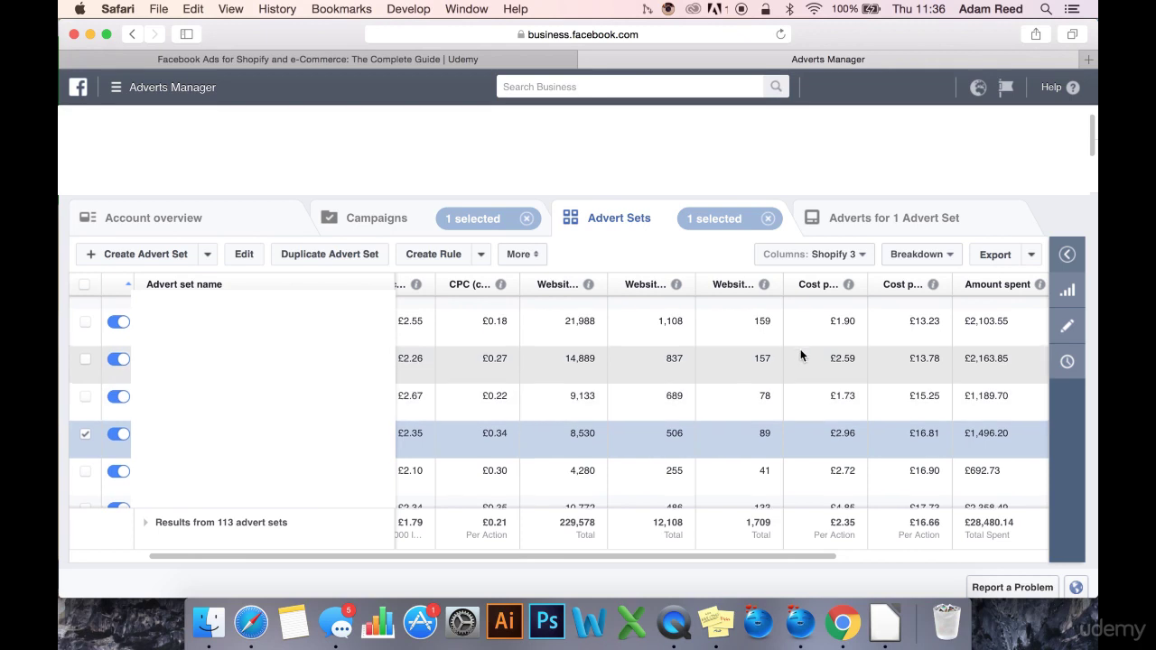
# Step: Select the first active advert set, highlight its £9.74 cost per action, and compare it with the other active sets
pyautogui.scroll(2, 800, 350)
pyautogui.scroll(1, 800, 356)
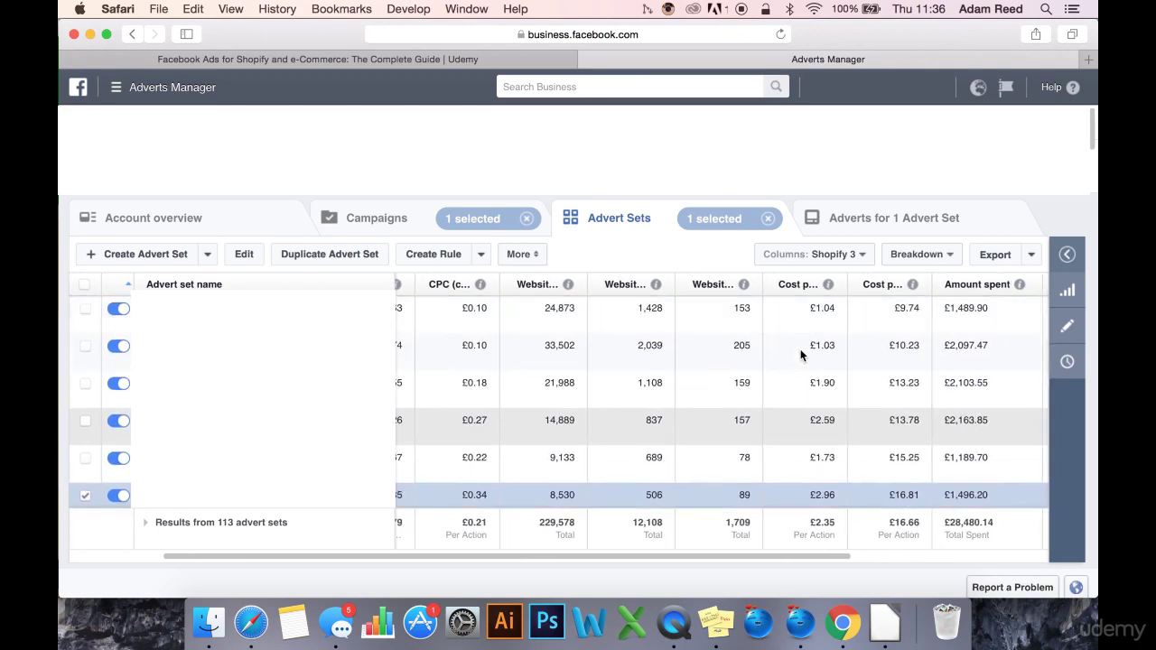
pyautogui.hscroll(2, 800, 356)
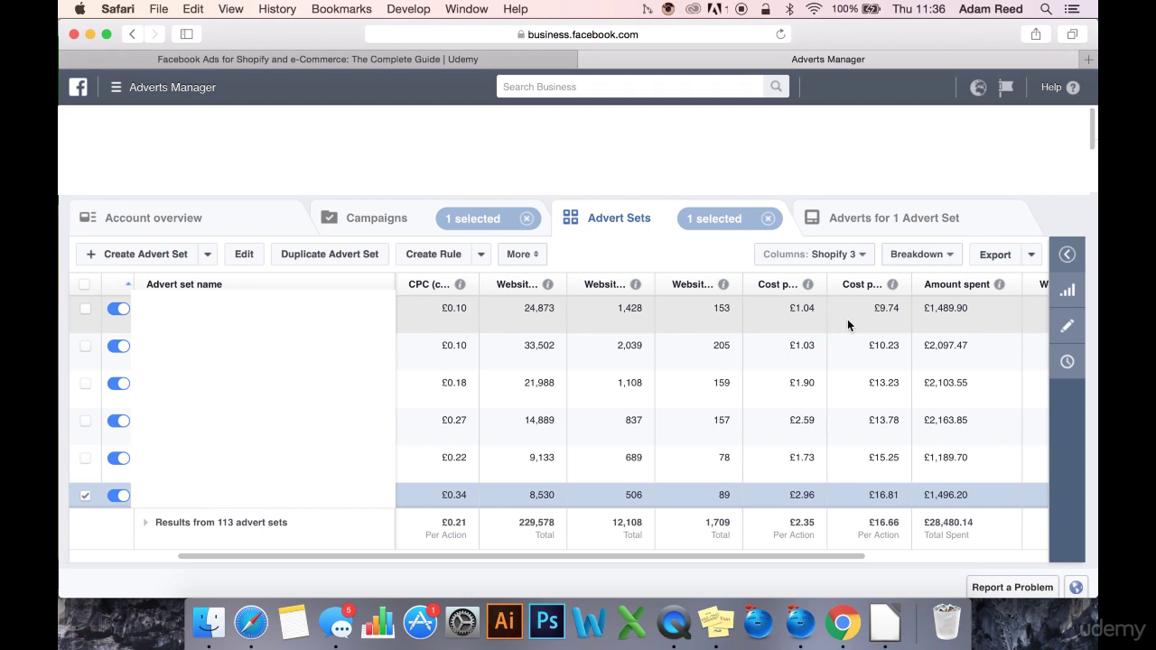
pyautogui.moveTo(901, 309); pyautogui.dragTo(873, 309)
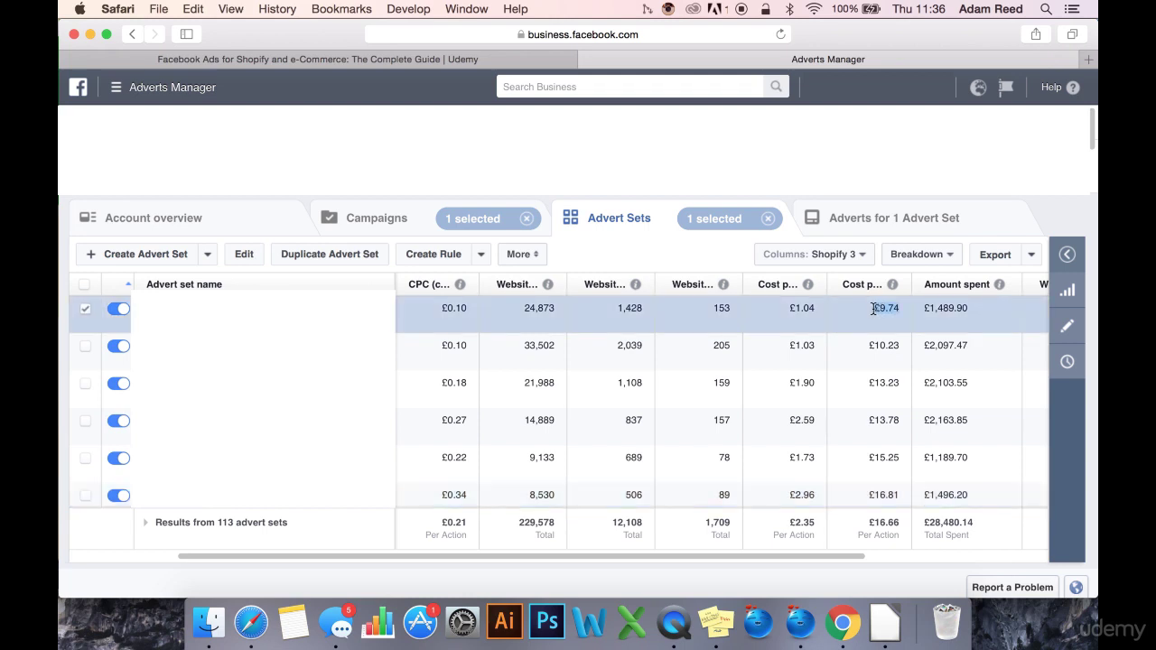
pyautogui.click(873, 309)
pyautogui.moveTo(883, 309); pyautogui.dragTo(872, 309)
pyautogui.click(896, 313)
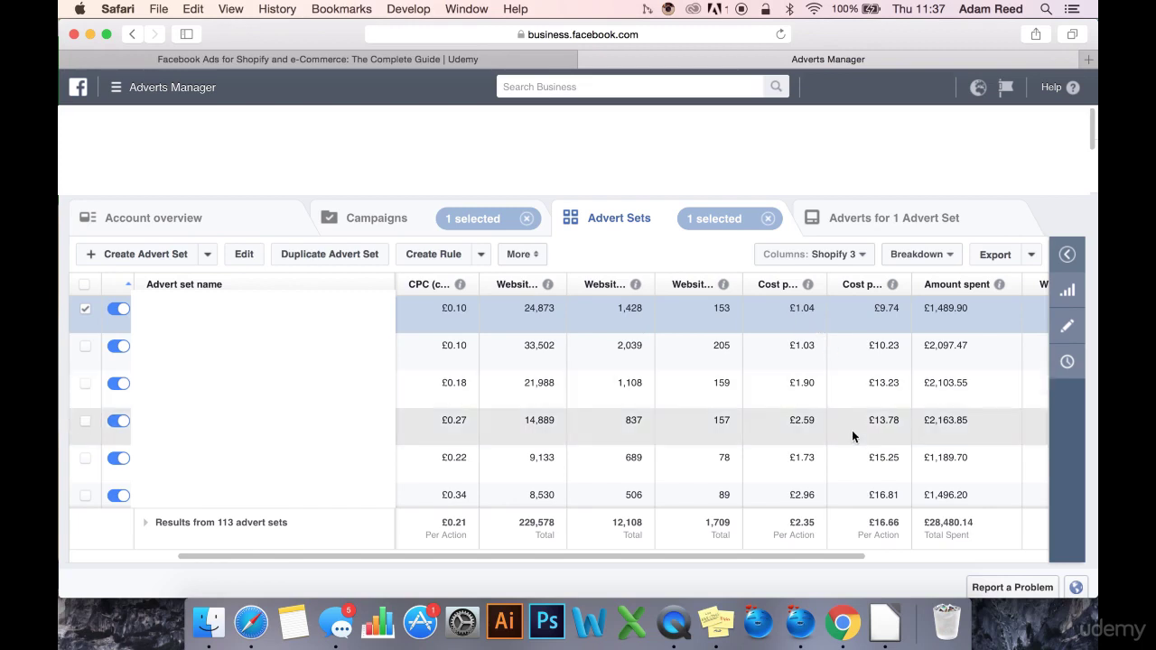
pyautogui.scroll(-3, 851, 430)
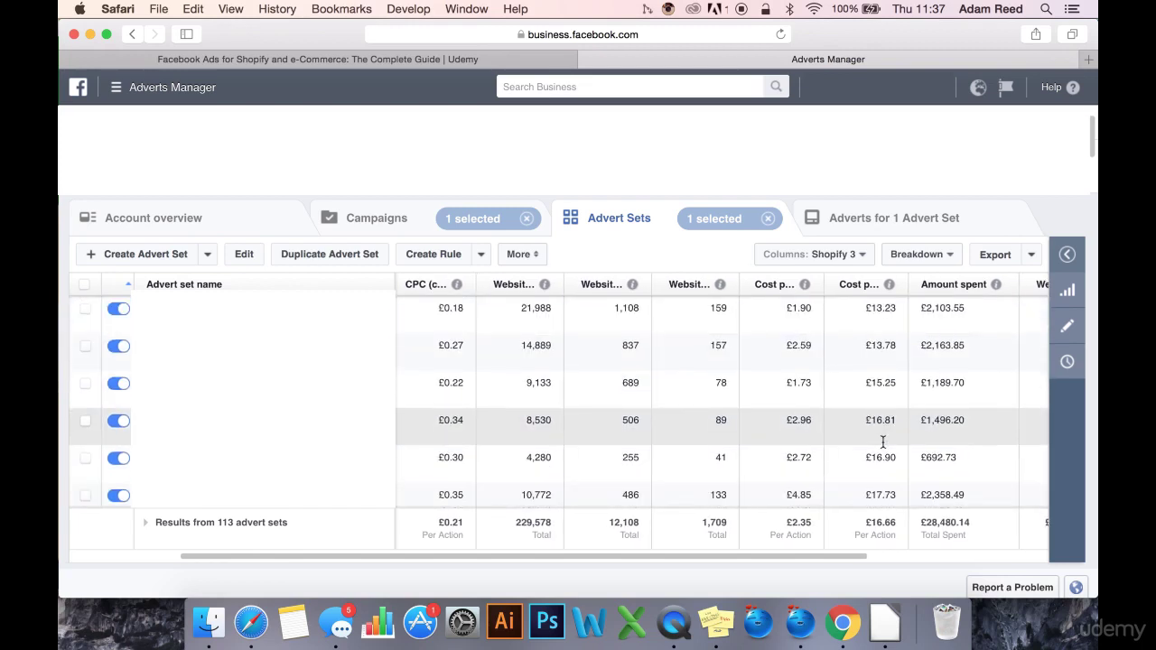
# Step: Select the last active advert set, costing £17.73 per action, to examine its CPC and website actions
pyautogui.scroll(-3, 882, 441)
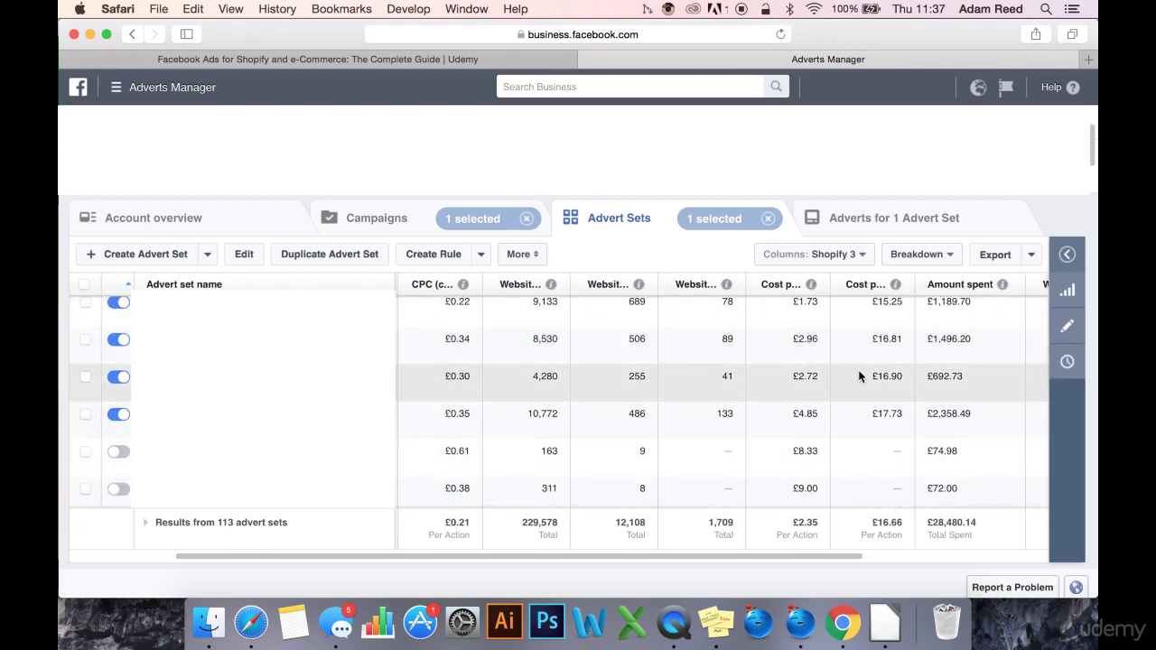
pyautogui.scroll(3, 858, 370)
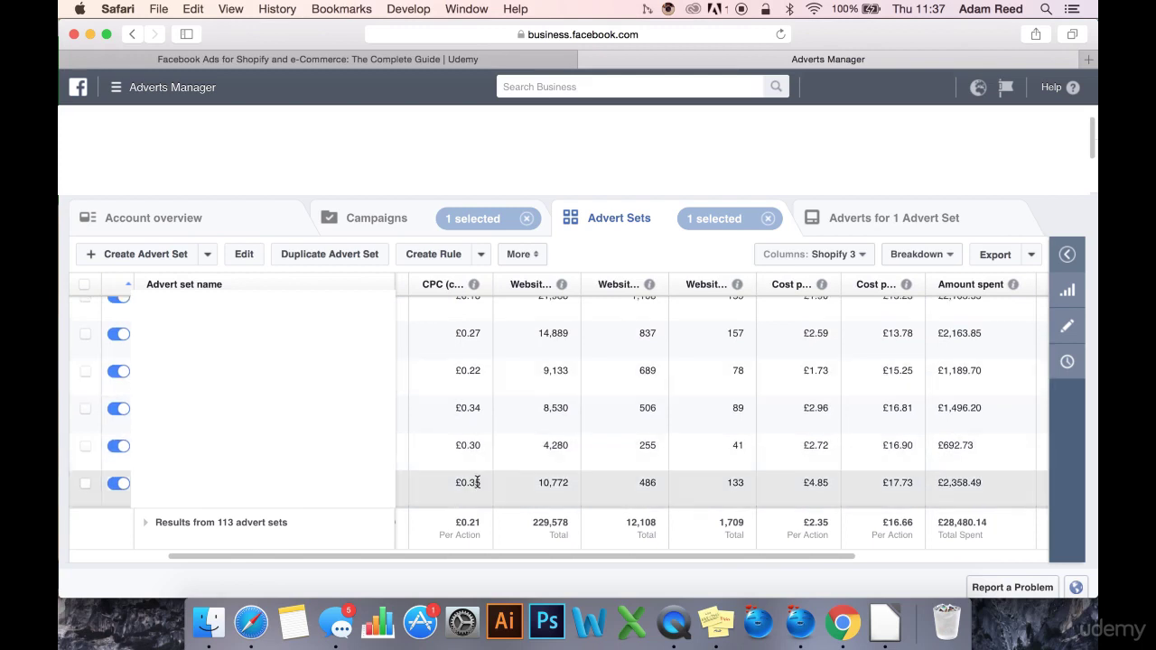
pyautogui.click(479, 480)
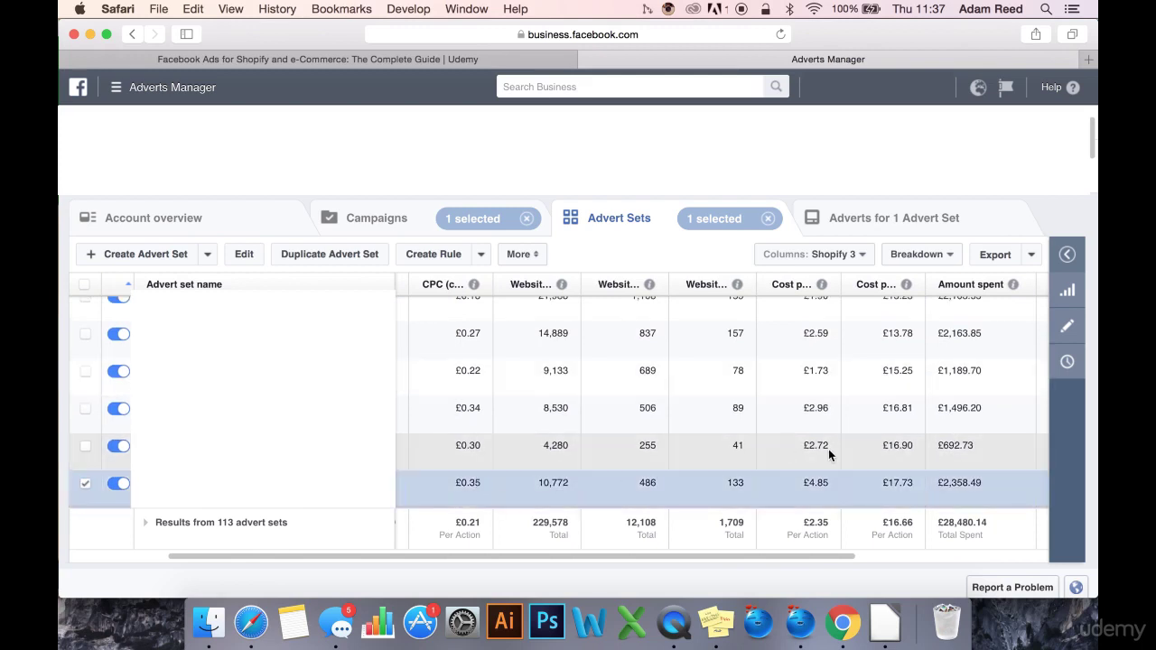
# Step: Compare the top active advert sets' CPM, CPC and cost per action with their amount spent, website conversion value and return on ad spend
pyautogui.scroll(3, 872, 379)
pyautogui.hscroll(2, 872, 379)
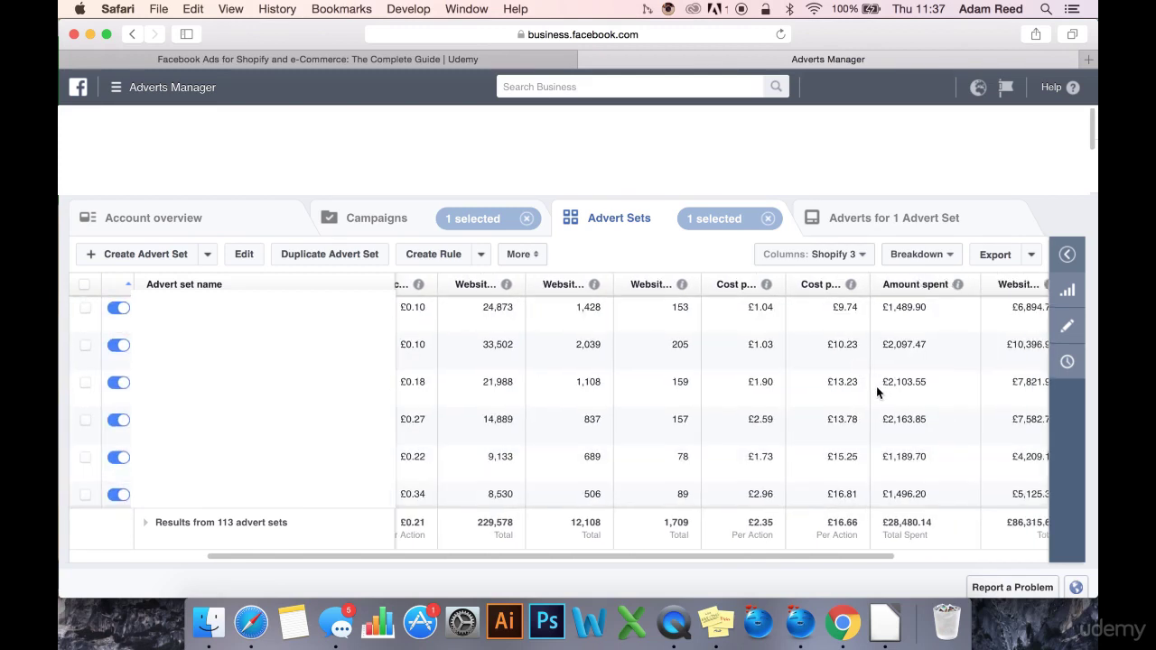
pyautogui.hscroll(-1, 863, 382)
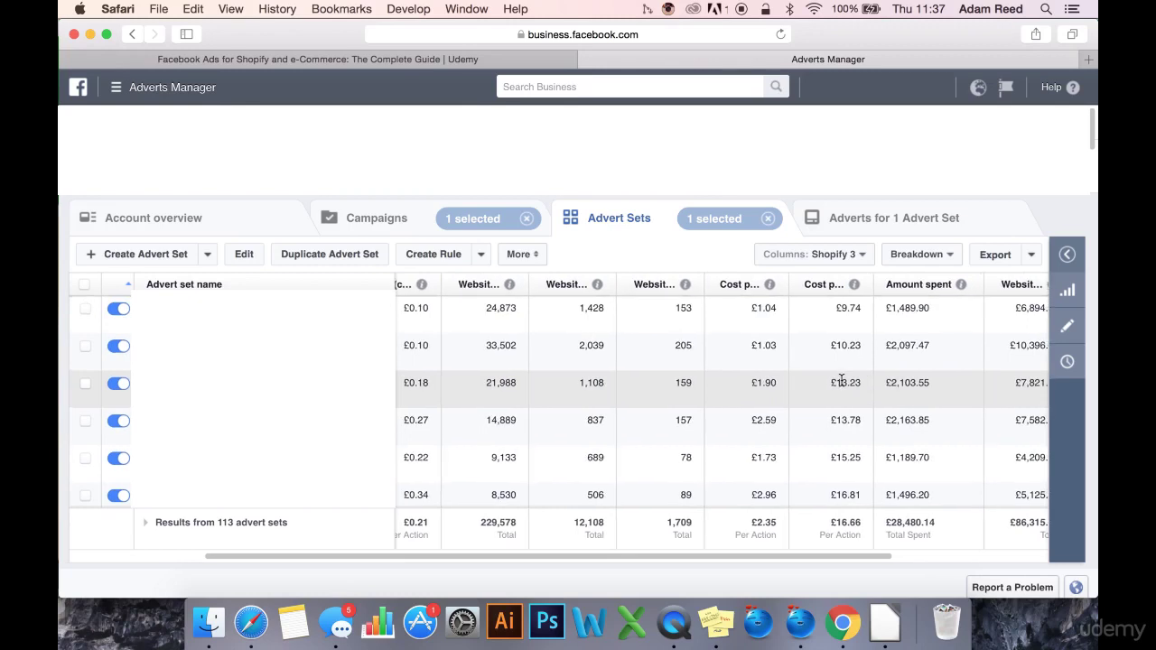
pyautogui.hscroll(-5, 682, 381)
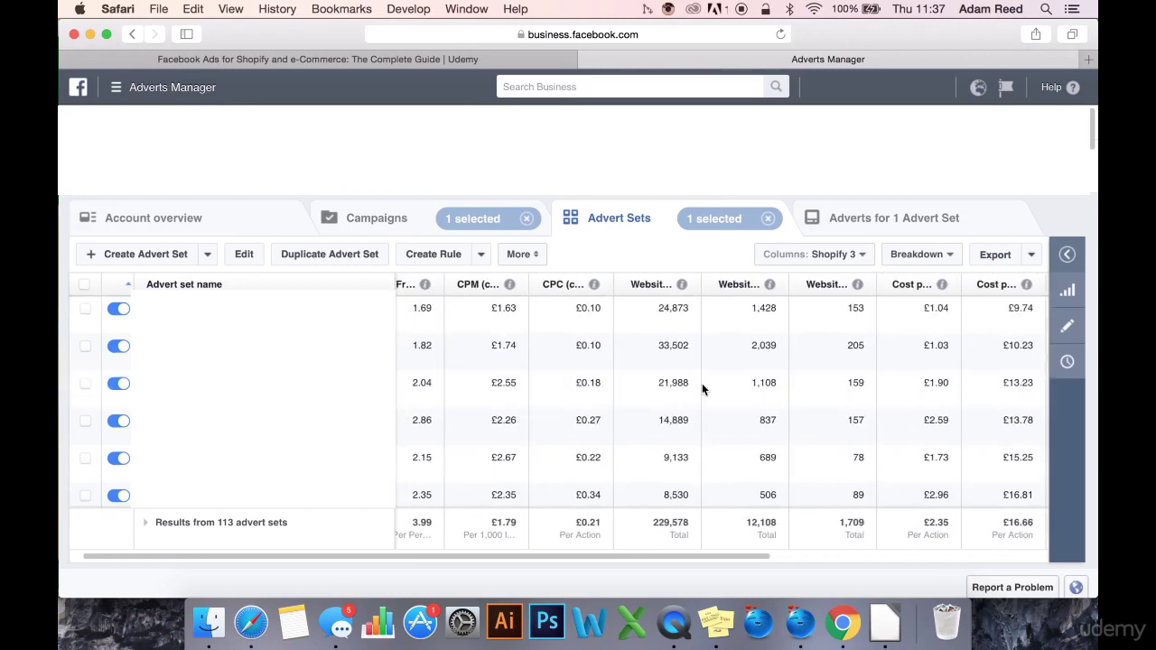
pyautogui.hscroll(4, 712, 382)
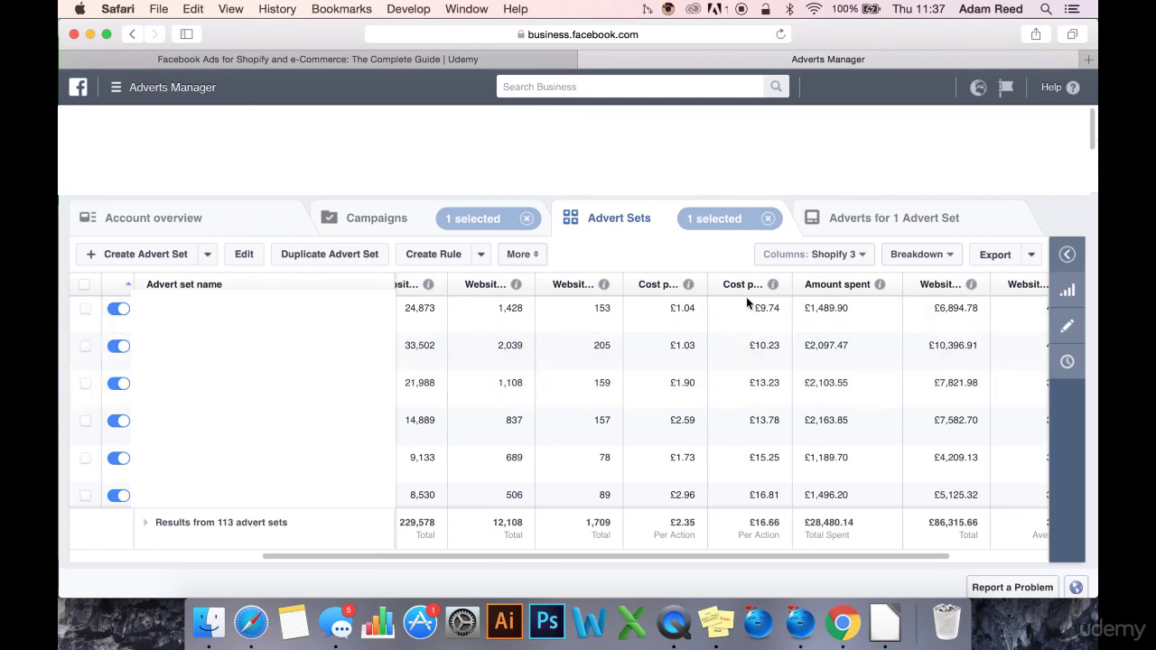
pyautogui.hscroll(3, 772, 360)
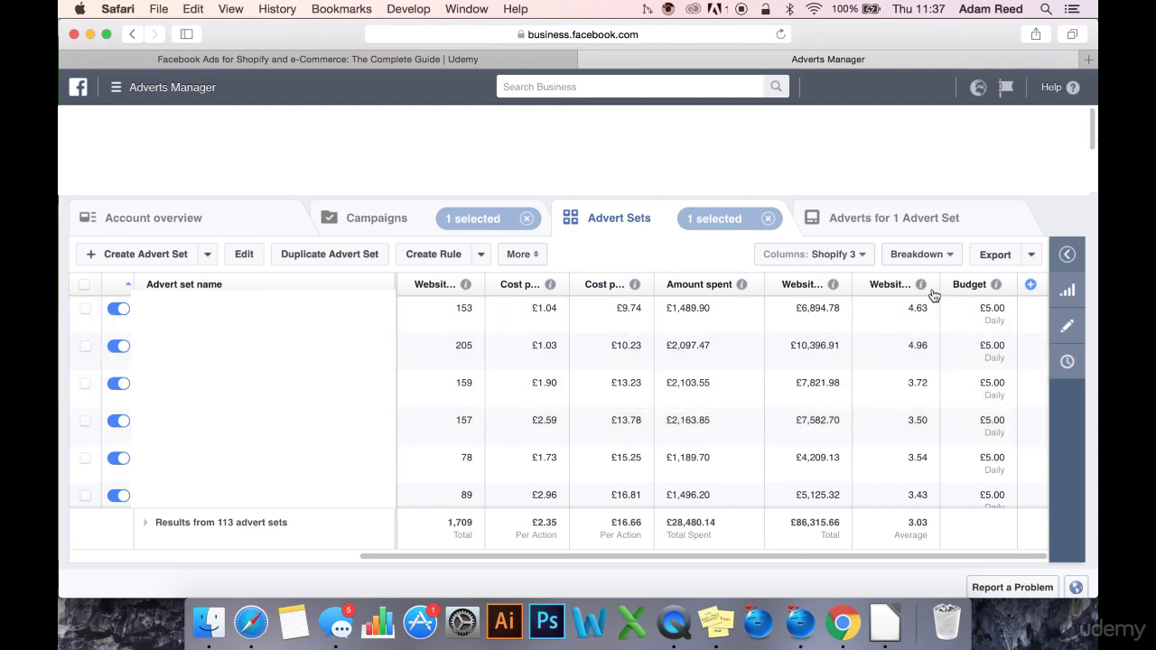
pyautogui.moveTo(920, 291)
pyautogui.rightClick(673, 622)
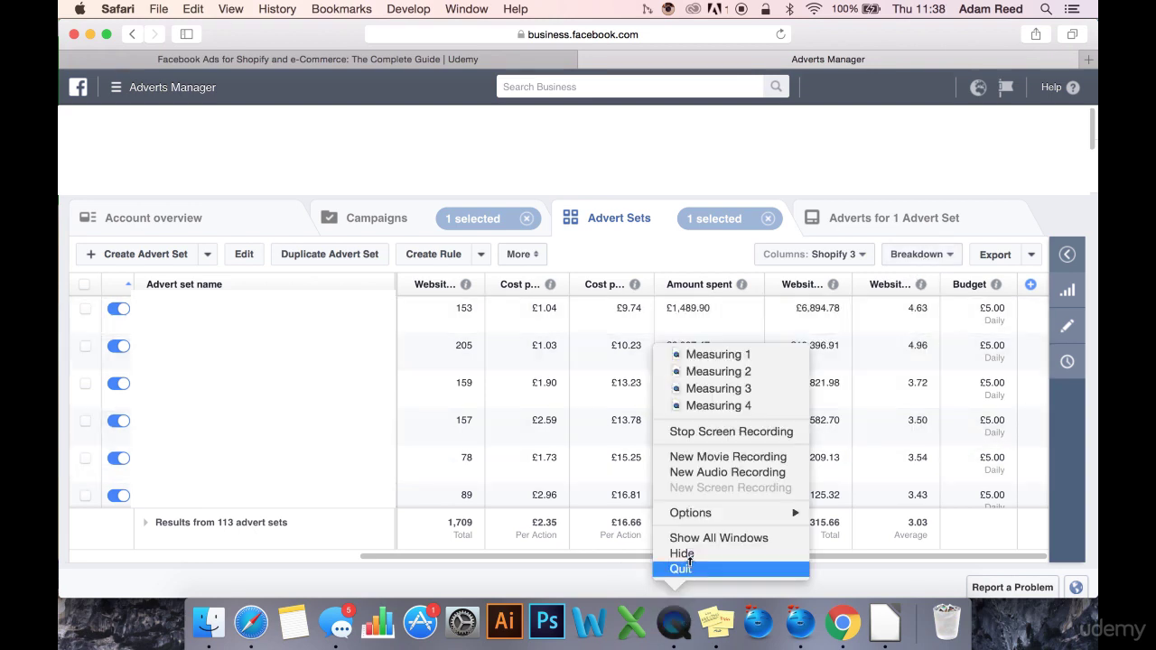